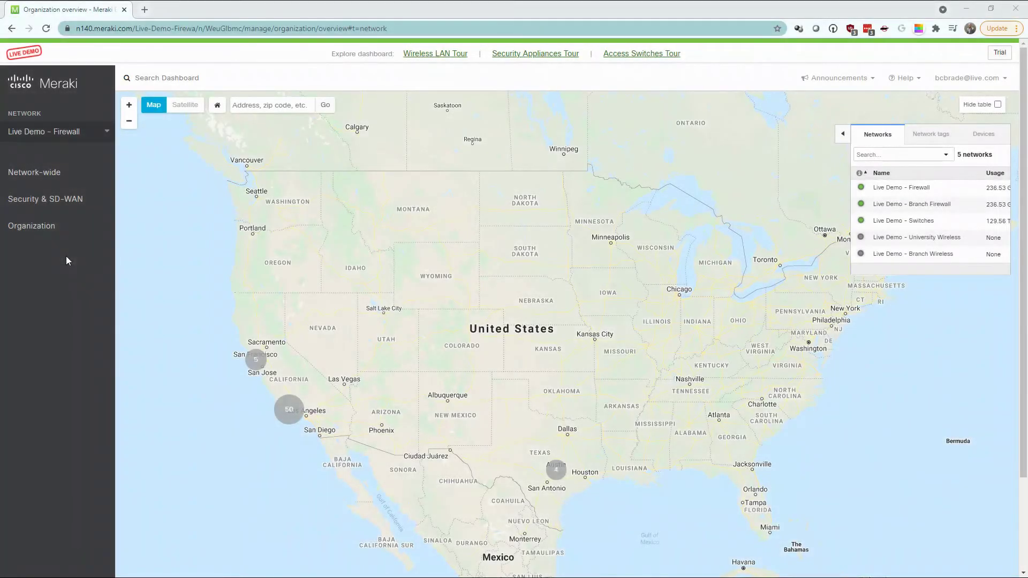
# Expand the Networks list into a full table and go to the Live Demo - Firewall network
pyautogui.moveTo(261, 368)
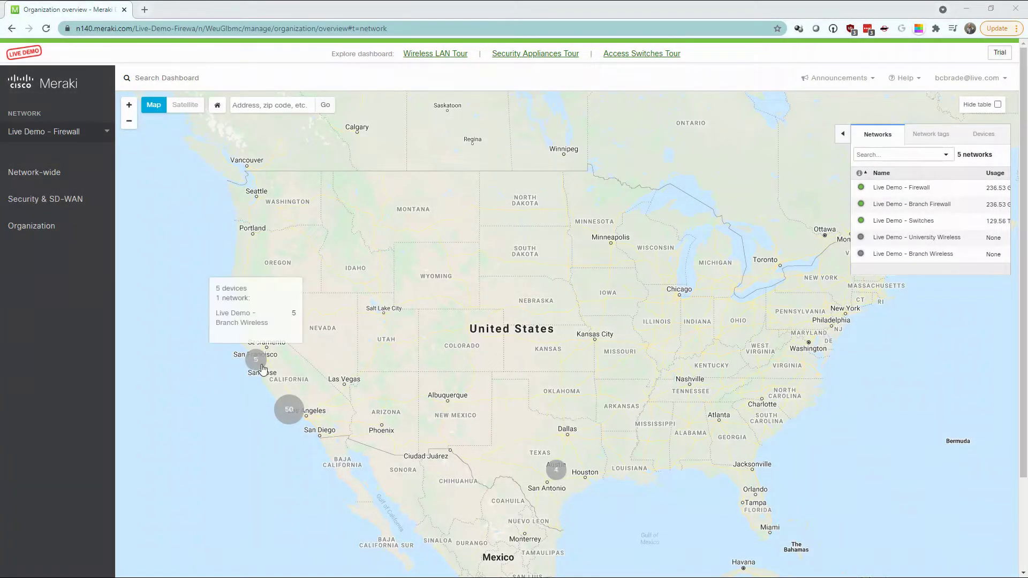
pyautogui.moveTo(292, 413)
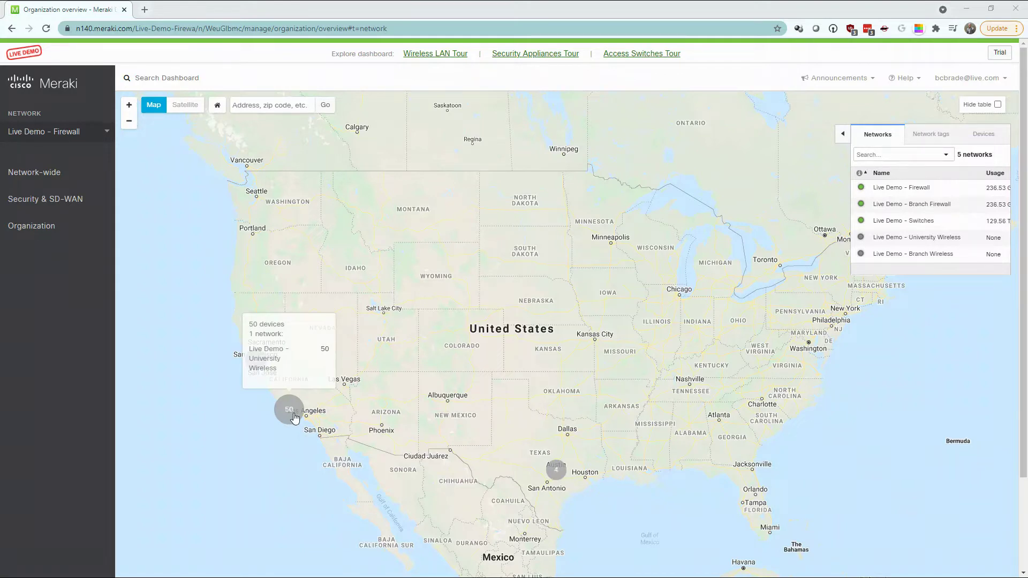
pyautogui.moveTo(559, 475)
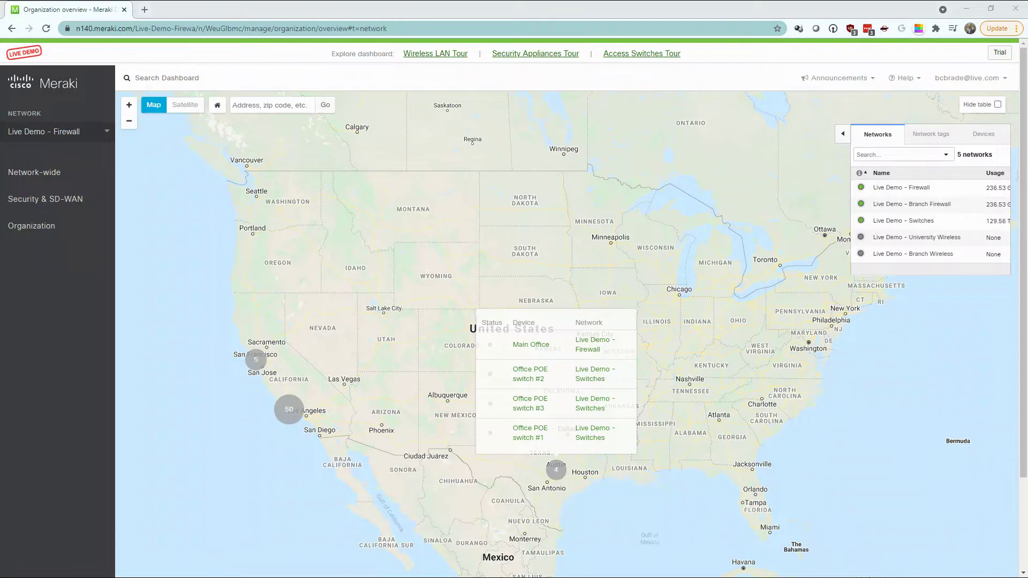
pyautogui.click(843, 134)
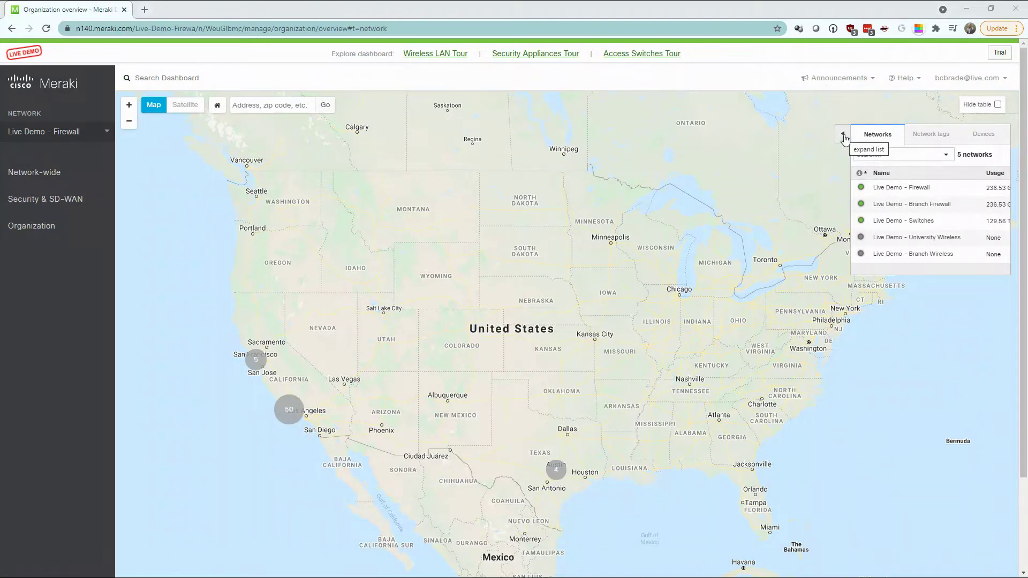
pyautogui.click(843, 135)
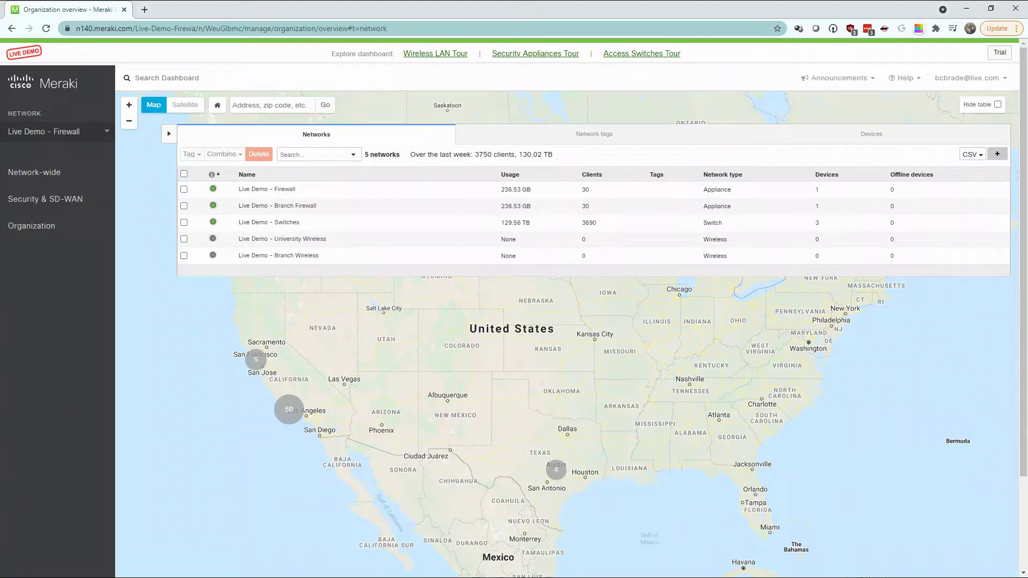
pyautogui.click(340, 193)
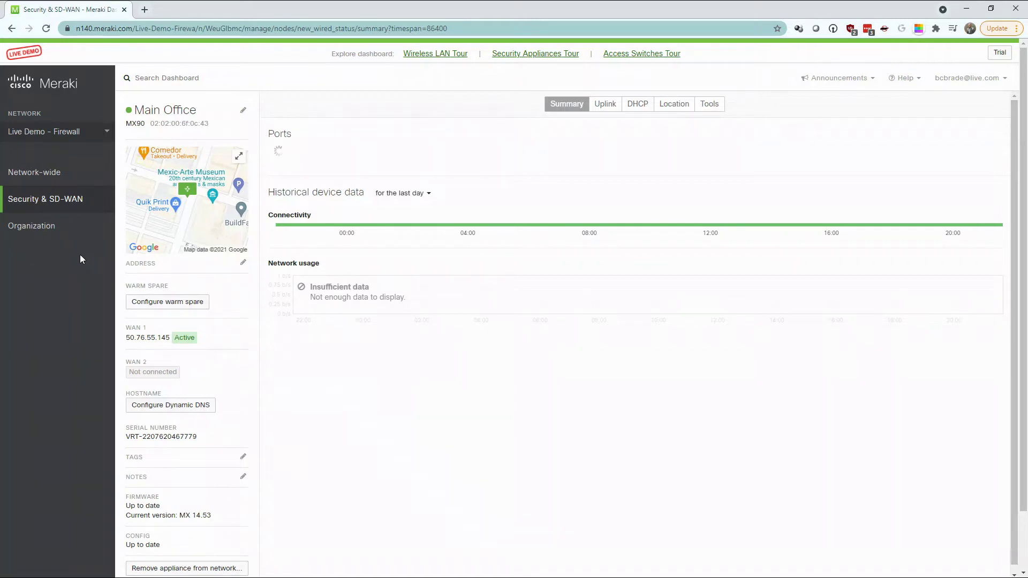
# Review the Main Office MX90's uplink configuration, then bring up its diagnostic tools
pyautogui.moveTo(78, 174)
pyautogui.click(609, 105)
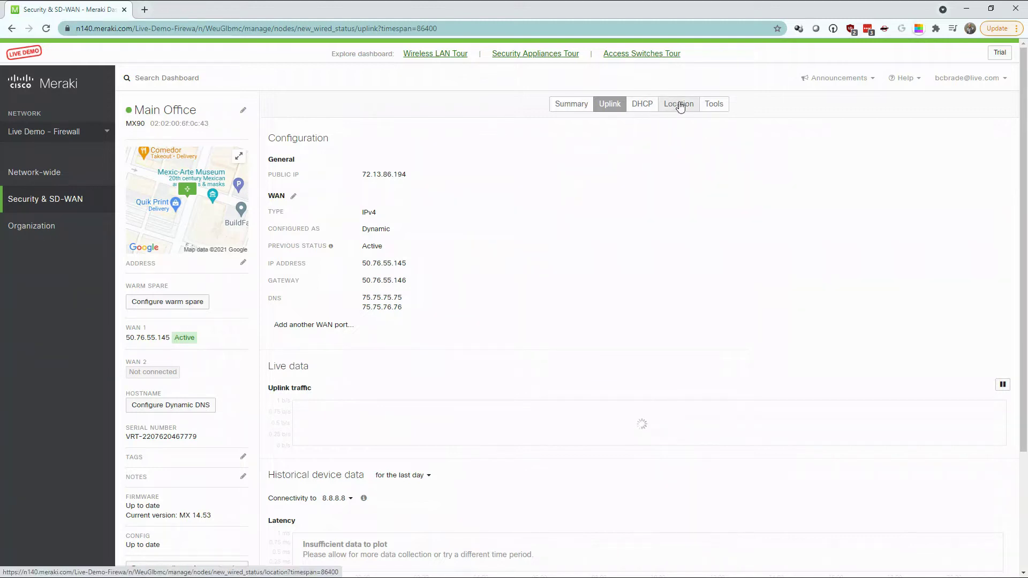
pyautogui.click(712, 107)
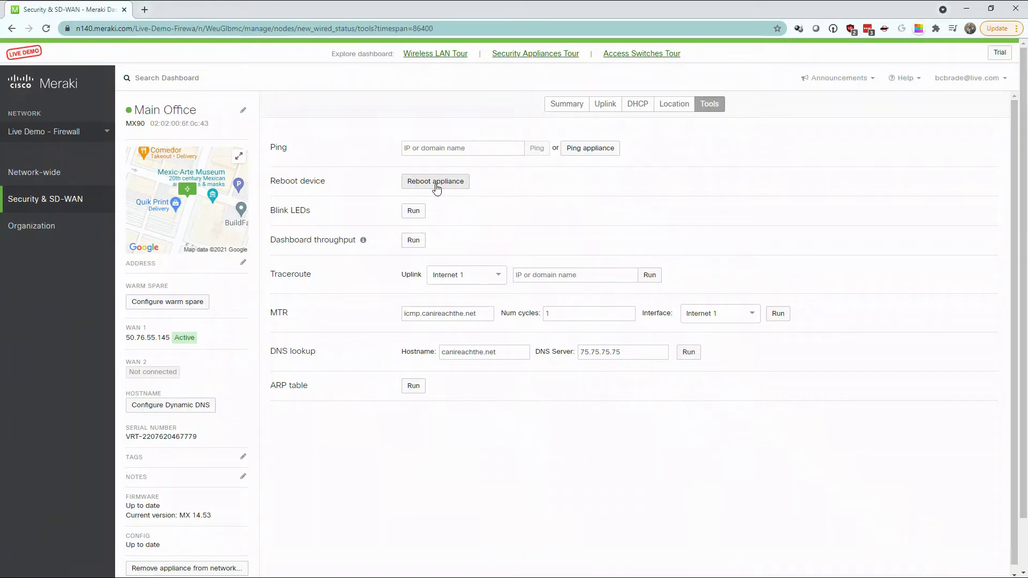
# Run Blink LEDs on the Main Office MX90 and dismiss its status report
pyautogui.click(415, 213)
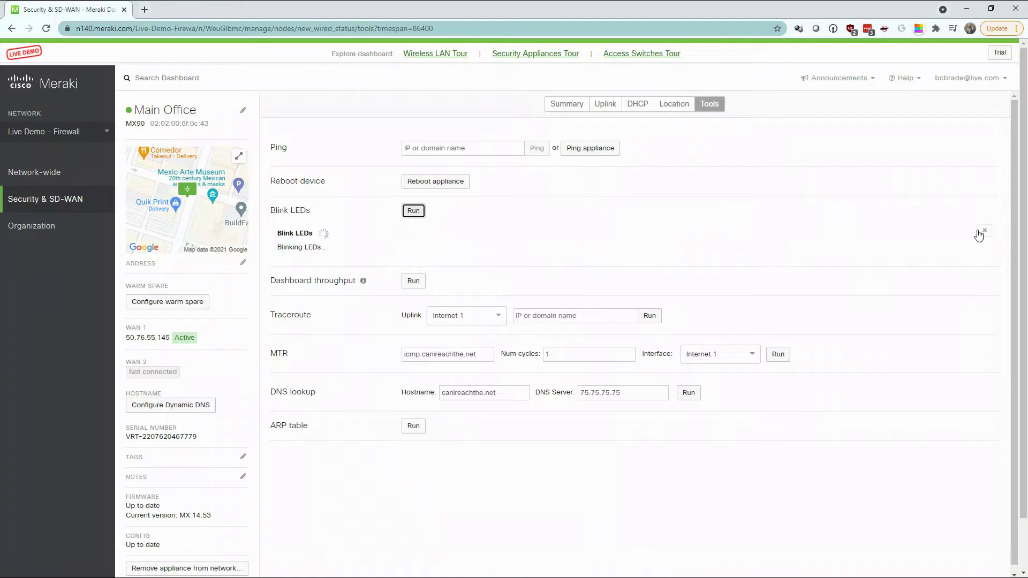
pyautogui.click(983, 231)
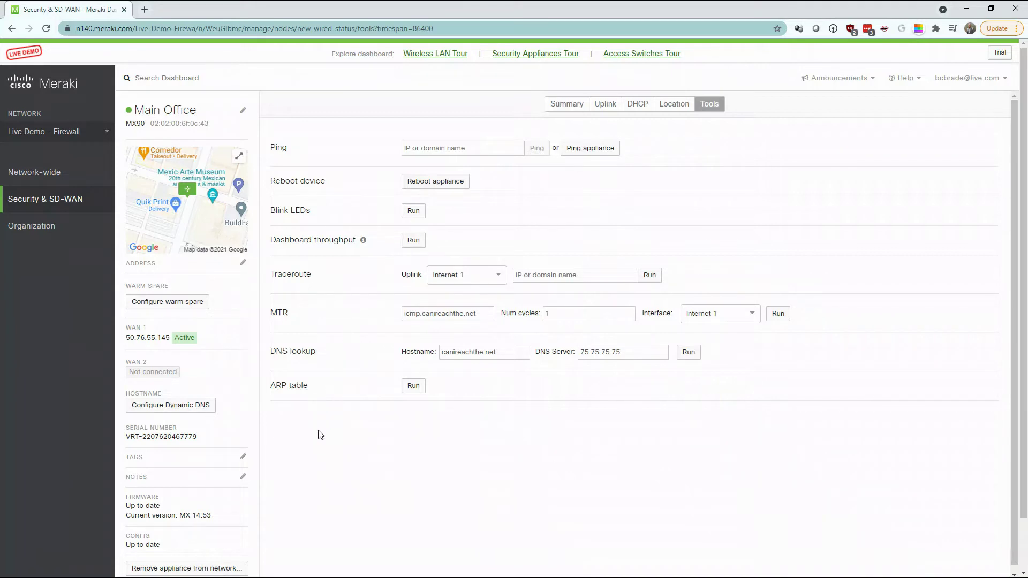
pyautogui.moveTo(66, 199)
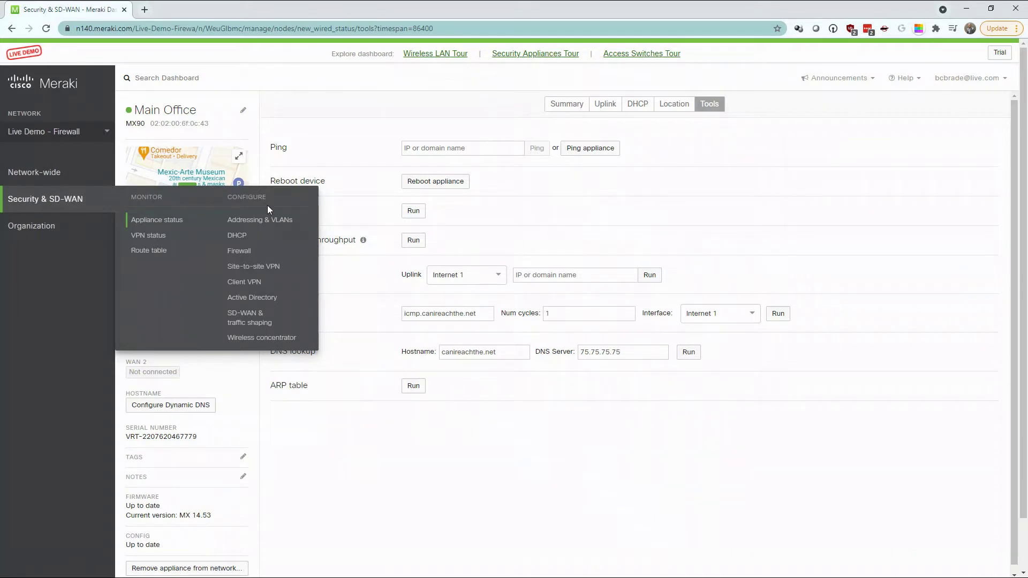
# Go to the Firewall page and look over its rules, including the 'Block outbound SMTP' deny rule
pyautogui.click(239, 251)
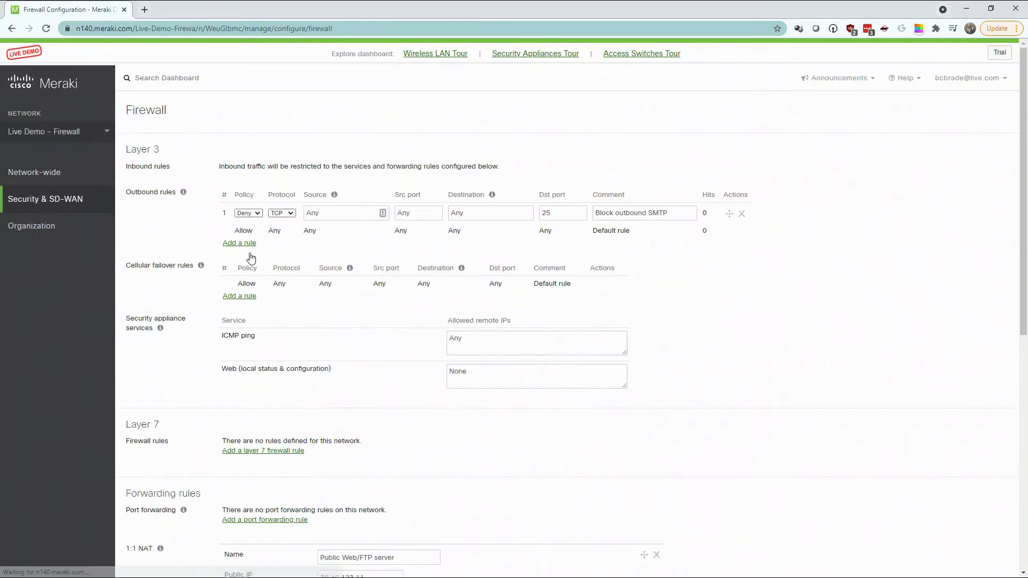
pyautogui.moveTo(146, 215)
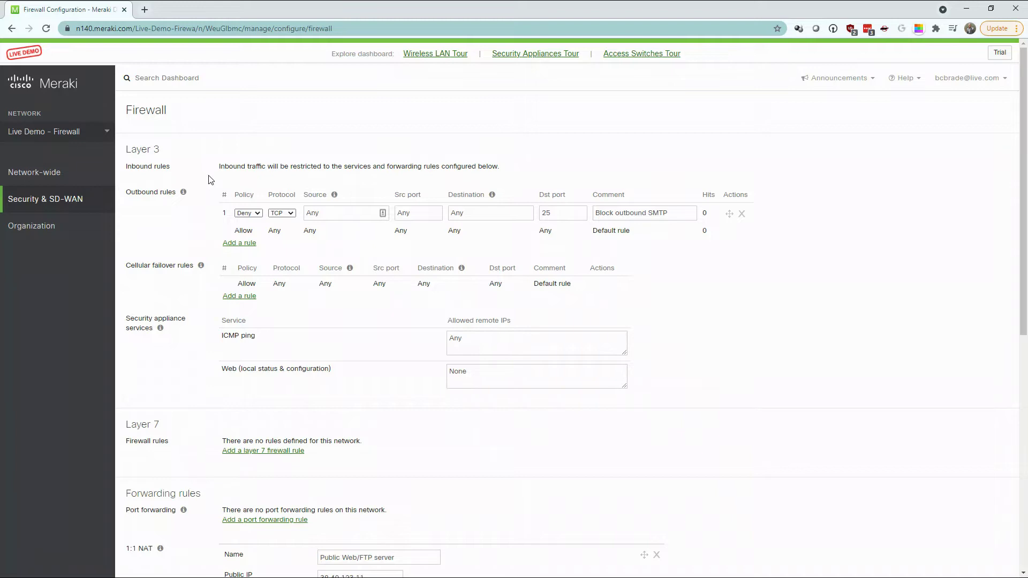
pyautogui.scroll(-1, 210, 180)
pyautogui.moveTo(212, 192)
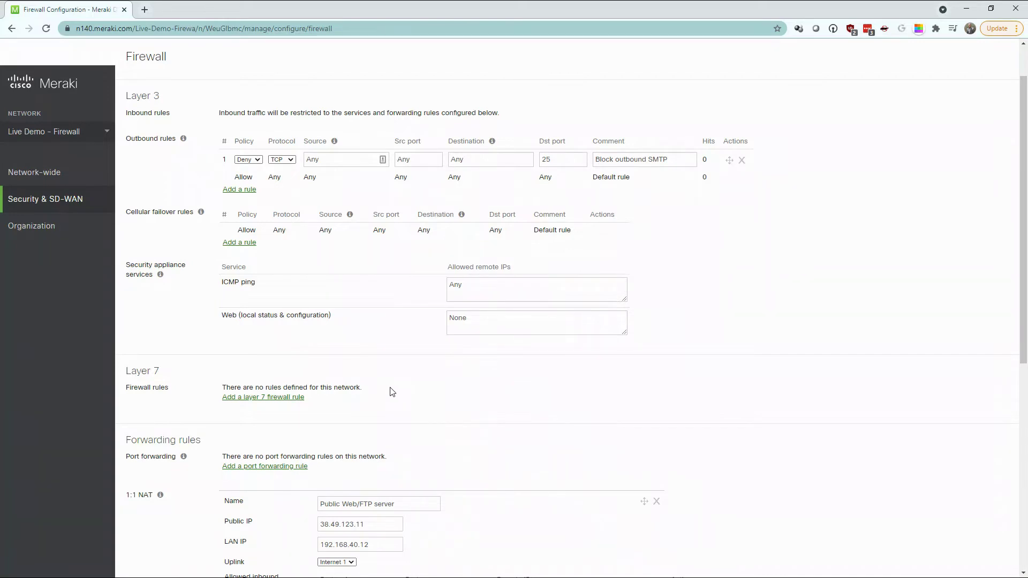
pyautogui.click(171, 371)
pyautogui.click(241, 398)
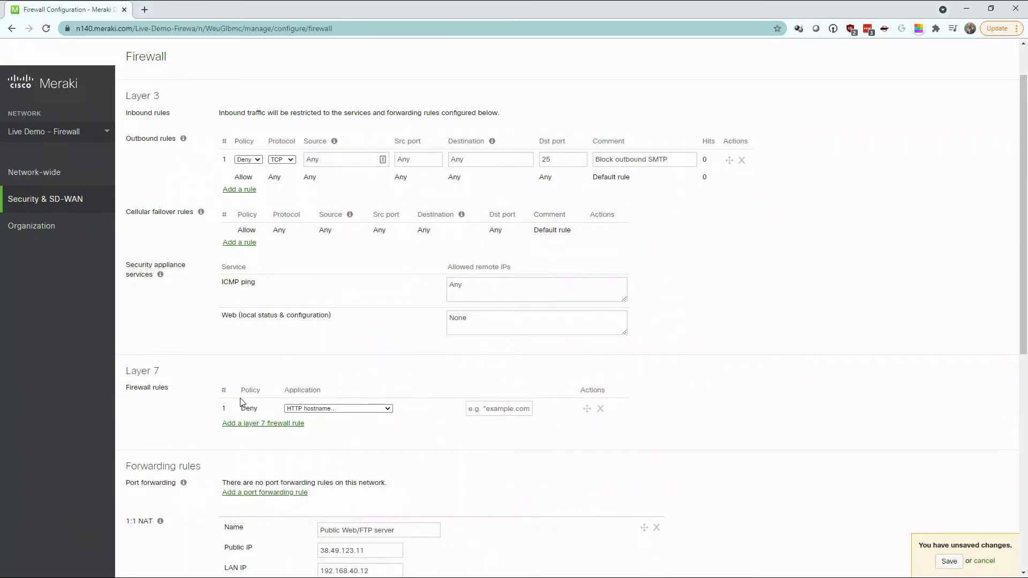
pyautogui.click(383, 413)
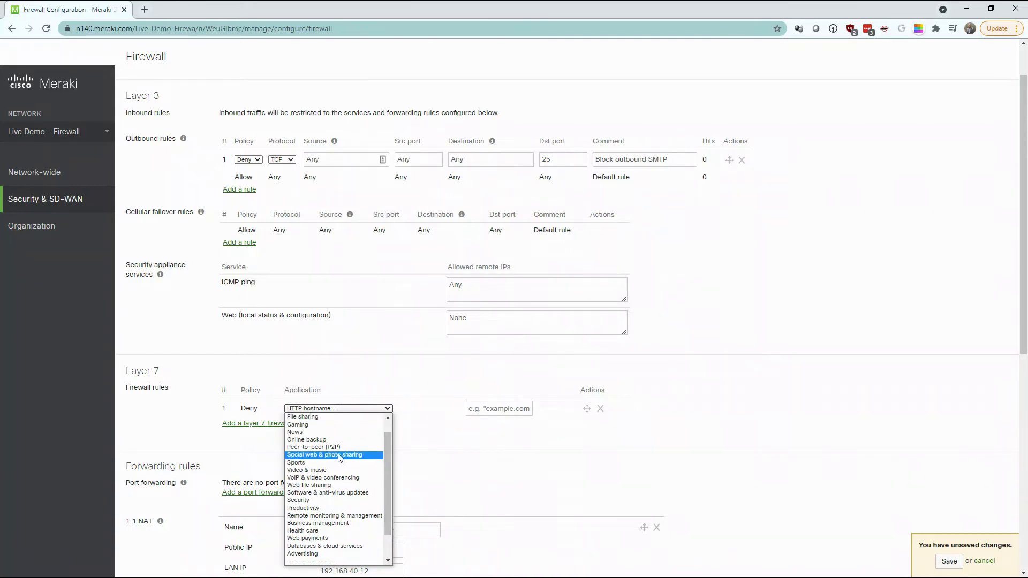
pyautogui.click(322, 428)
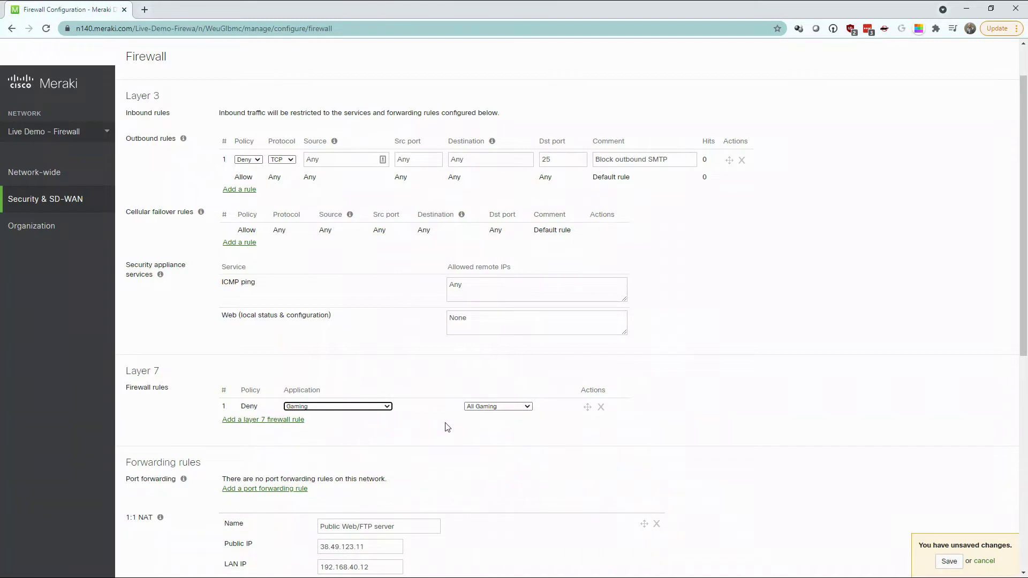
pyautogui.click(506, 411)
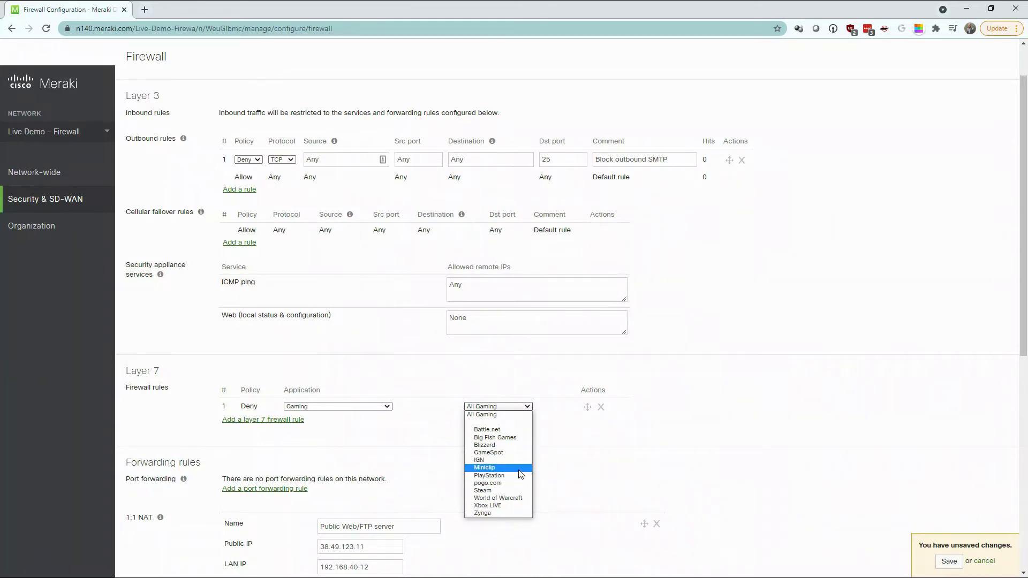
pyautogui.click(542, 408)
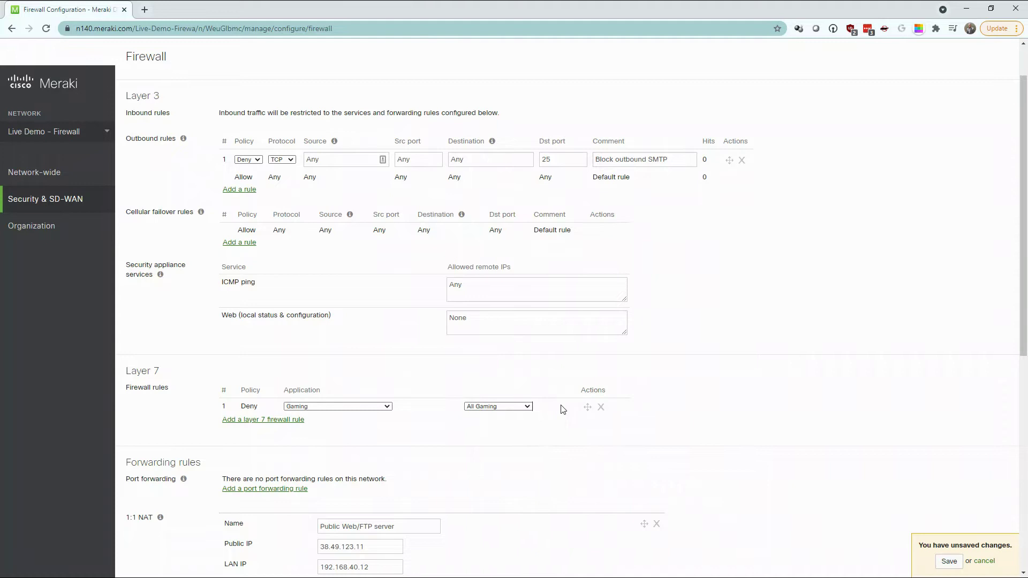
pyautogui.click(601, 408)
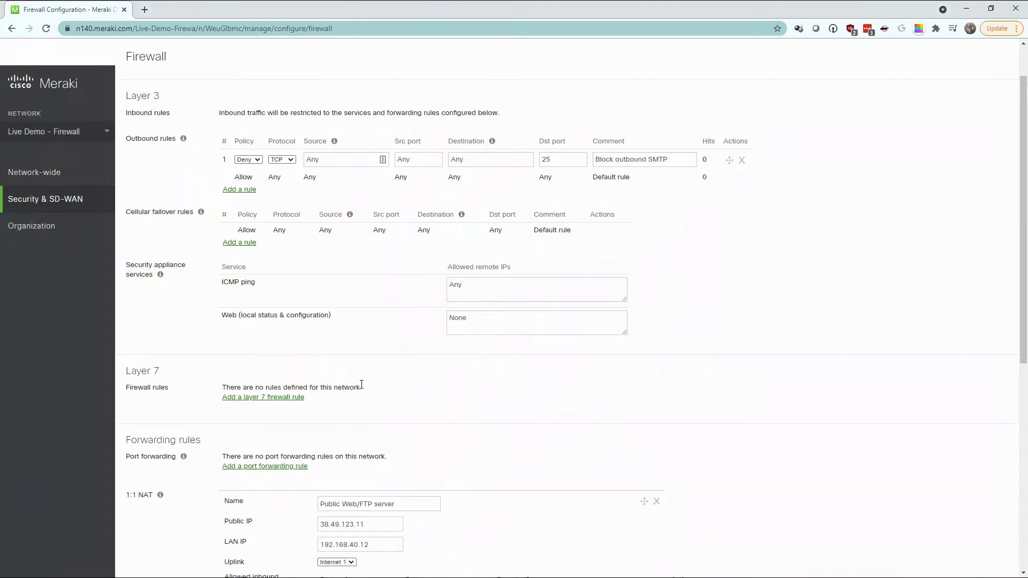
pyautogui.scroll(1, 102, 267)
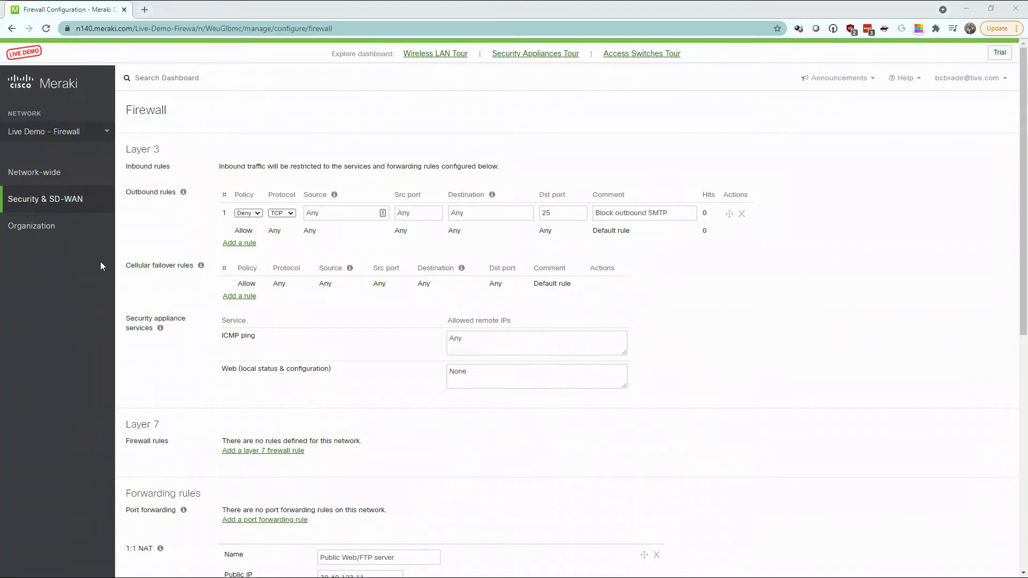
# Bring up the Live Demo - Firewall site-to-site VPN settings
pyautogui.moveTo(94, 212)
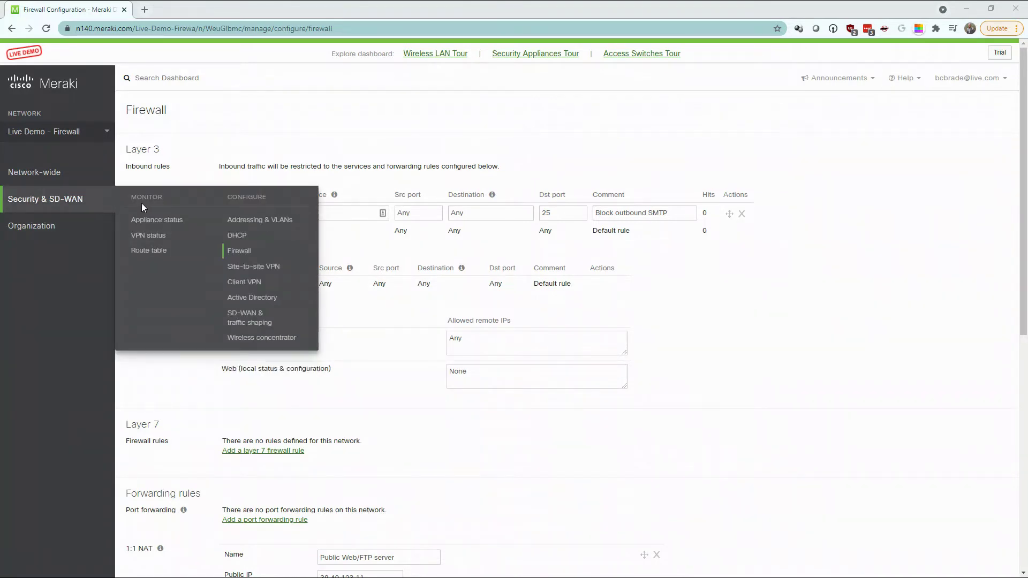
pyautogui.click(300, 267)
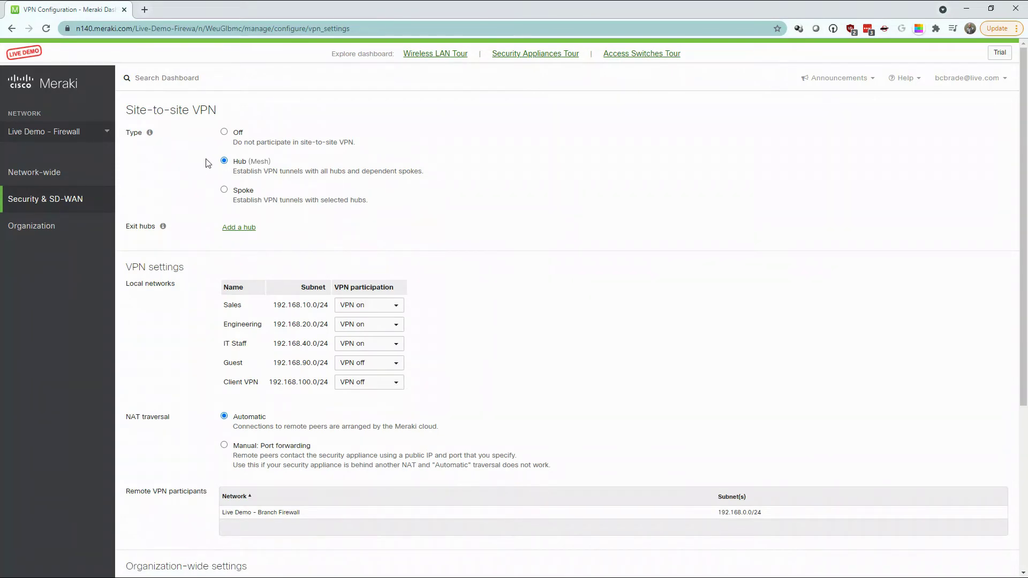
pyautogui.click(209, 193)
# Keep VPN participation on for the Sales subnet and review the remaining local networks
pyautogui.click(372, 307)
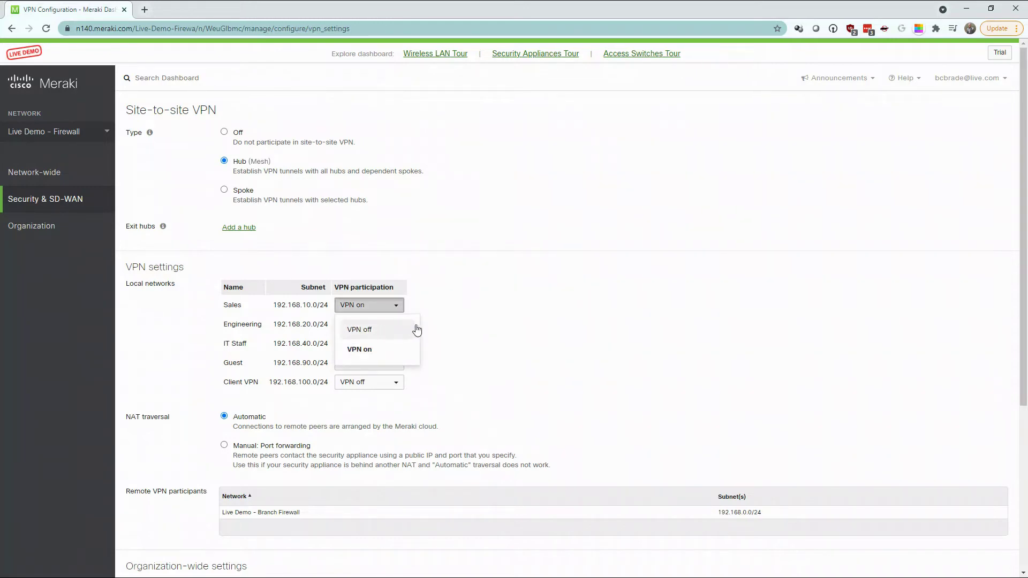
pyautogui.click(439, 329)
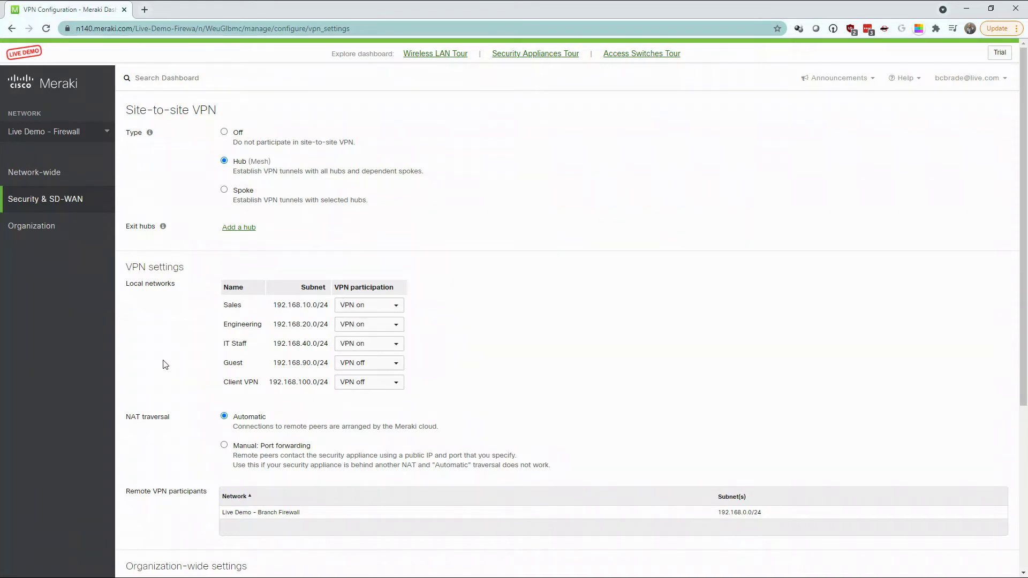
pyautogui.scroll(-2, 164, 356)
pyautogui.scroll(-1, 164, 354)
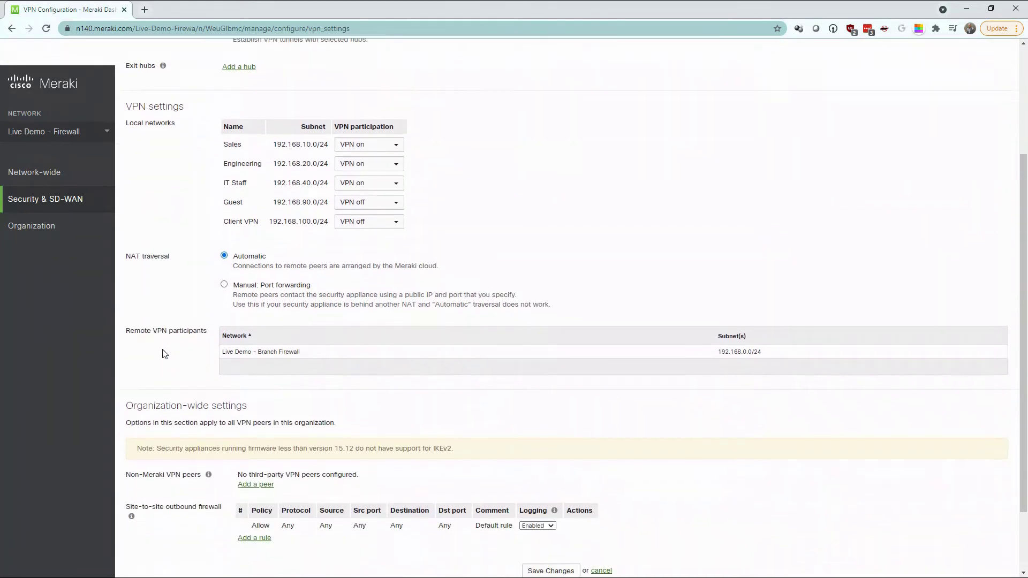
pyautogui.click(120, 333)
pyautogui.moveTo(60, 201)
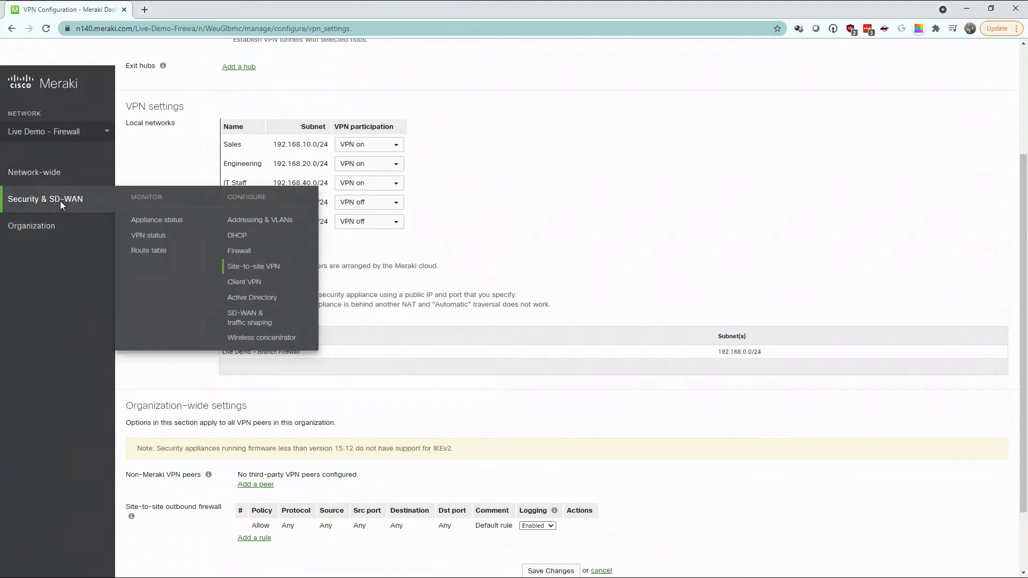
# Show VPN status and list the Engineering, IT Staff and Sales exported subnets
pyautogui.click(163, 239)
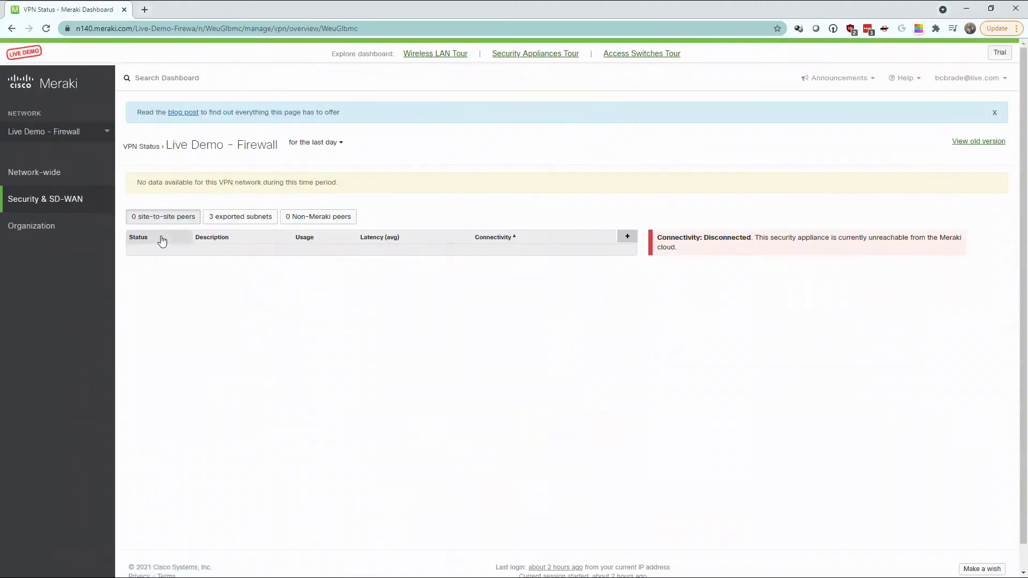
pyautogui.click(236, 217)
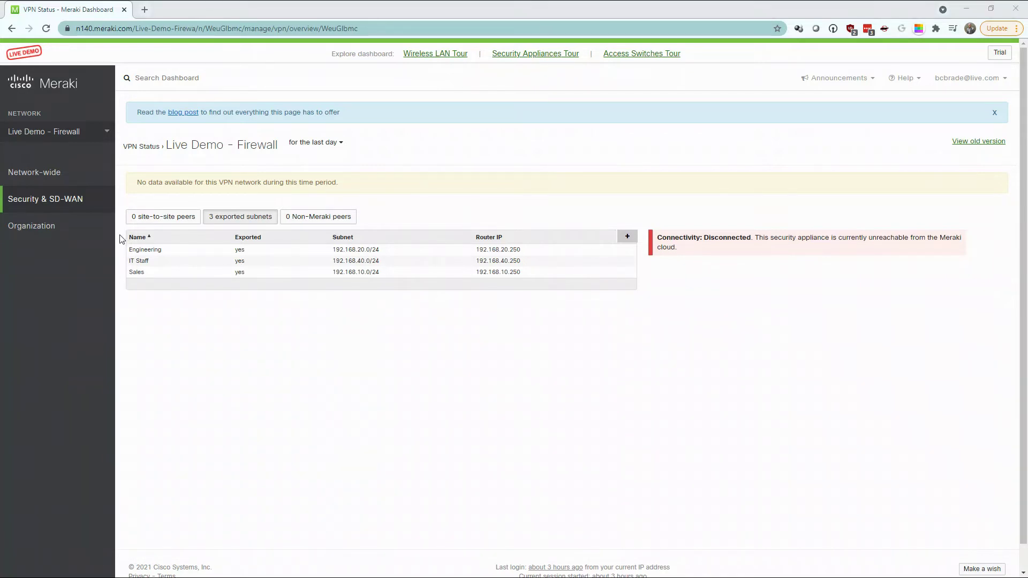
# Select Live Demo - Switches in the network selector to see its three MS22P switches
pyautogui.click(105, 134)
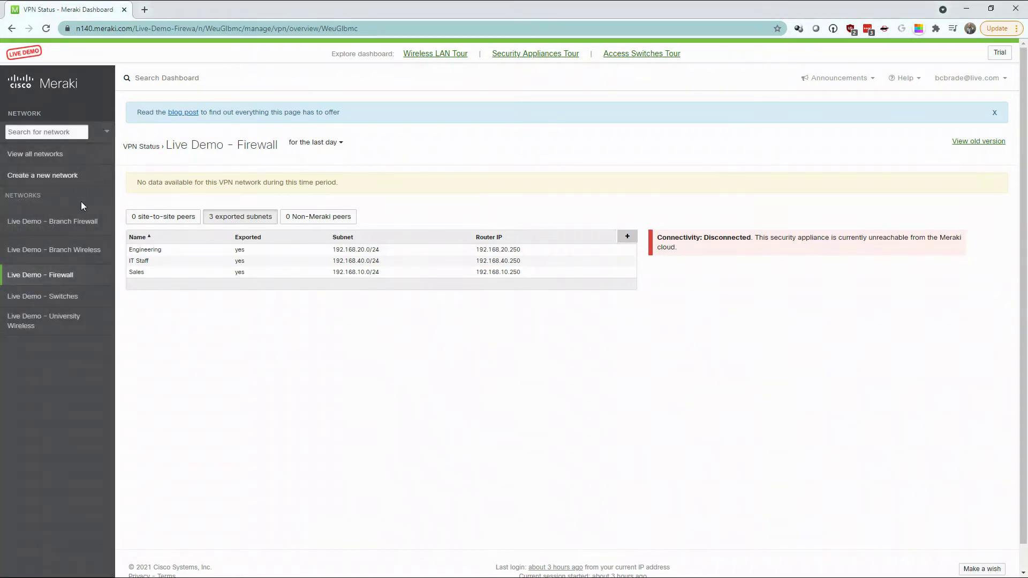
pyautogui.click(74, 297)
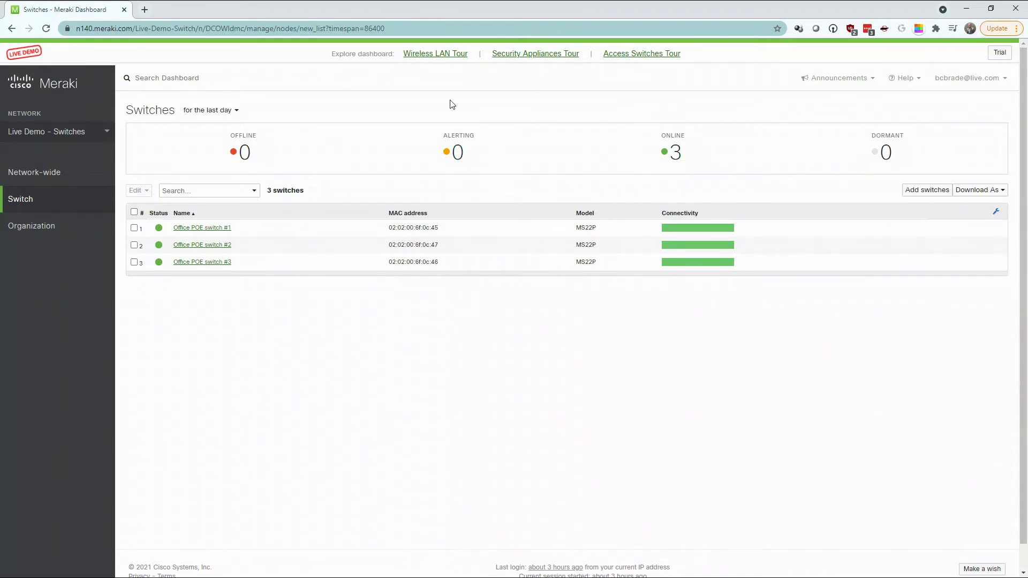
pyautogui.click(240, 119)
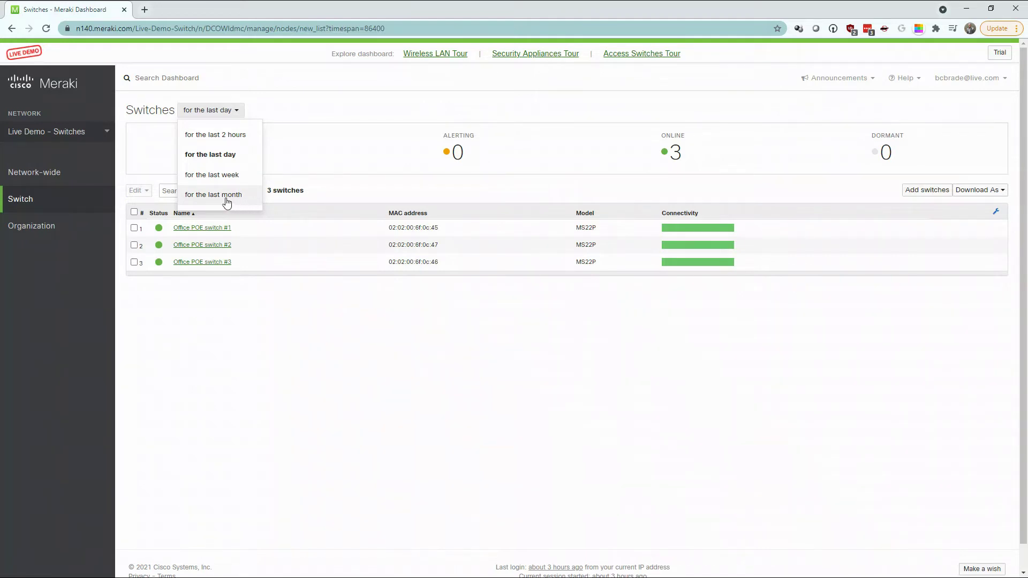
pyautogui.click(119, 281)
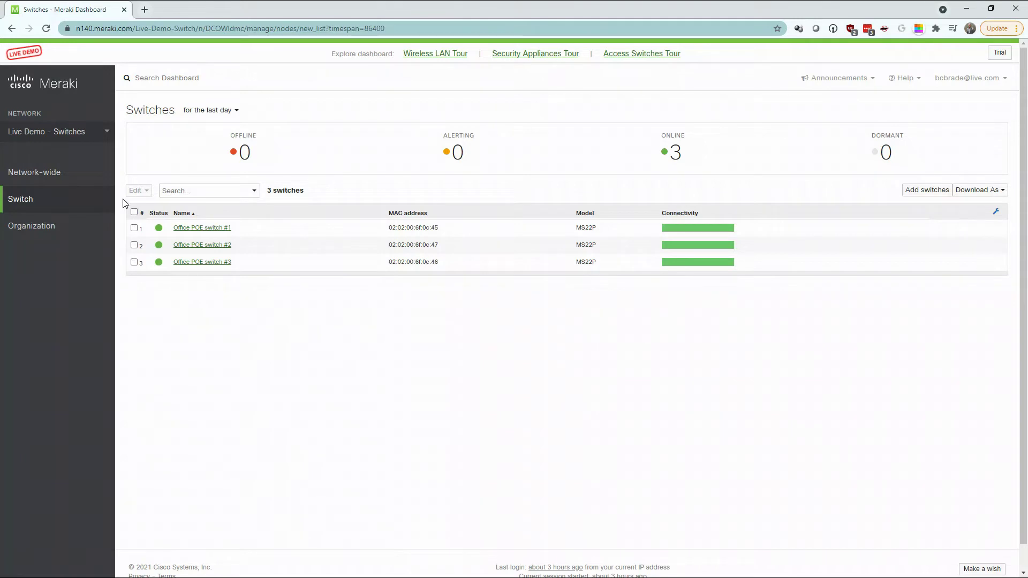
pyautogui.moveTo(76, 199)
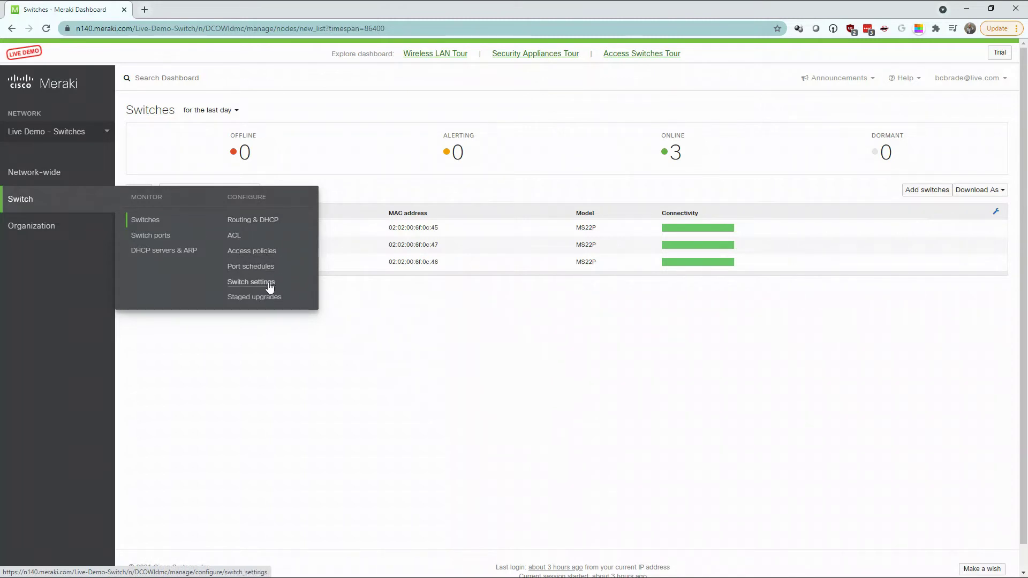
# Draft a port schedule, trying 8-to-5 weekday and daily templates, then always on, and cancel it
pyautogui.click(242, 268)
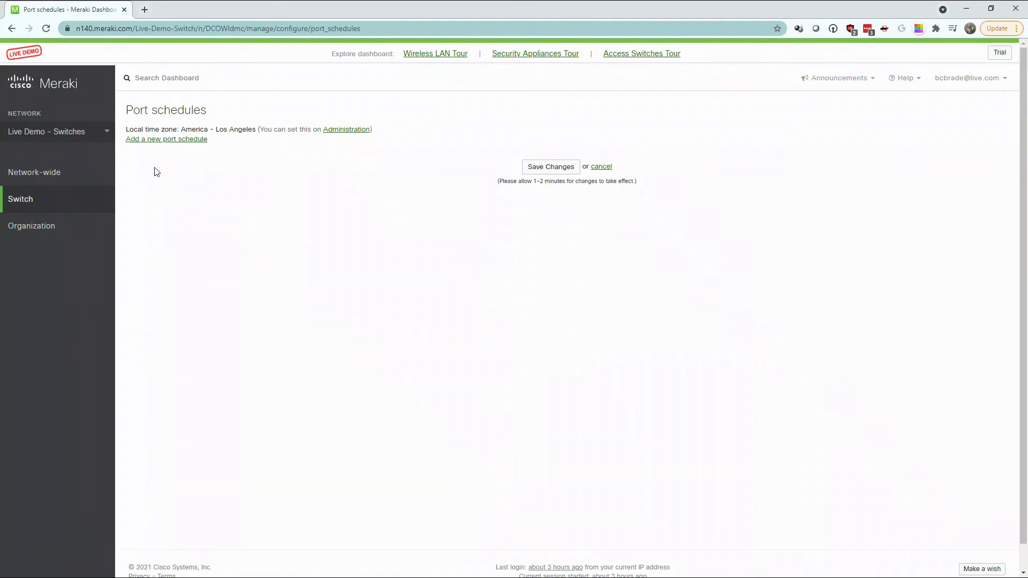
pyautogui.click(153, 140)
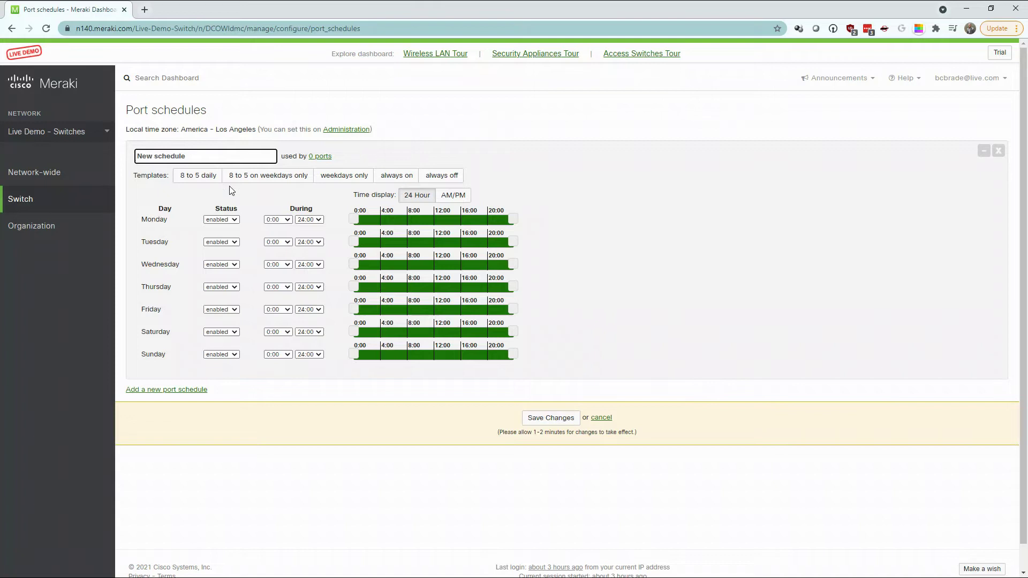
pyautogui.click(254, 182)
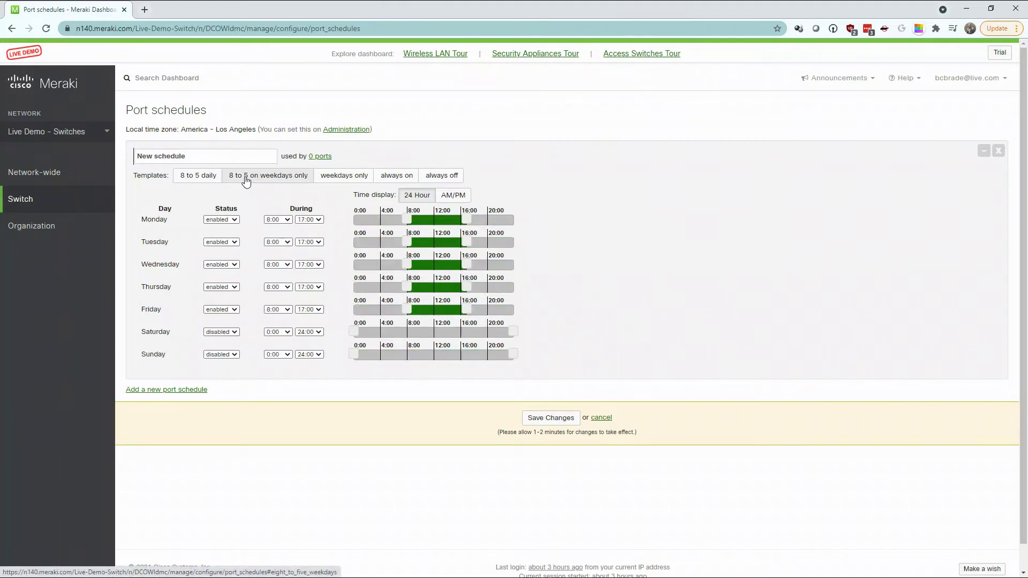
pyautogui.click(207, 182)
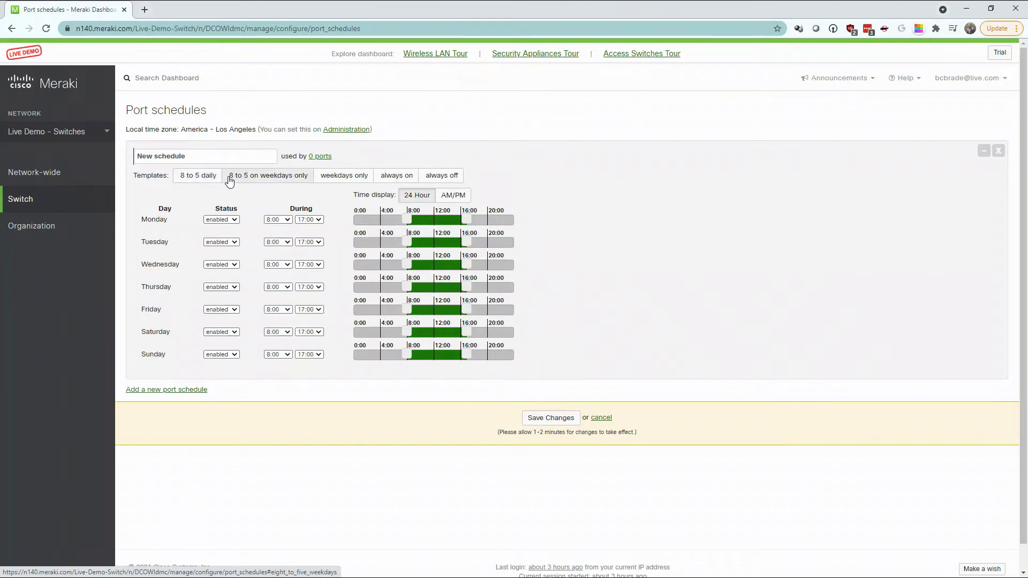
pyautogui.click(401, 177)
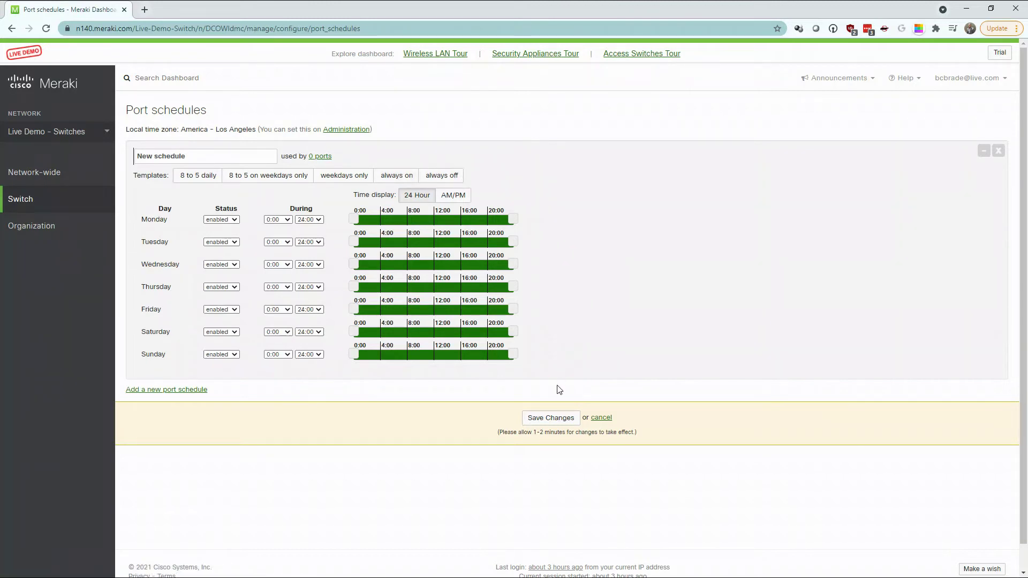
pyautogui.click(602, 419)
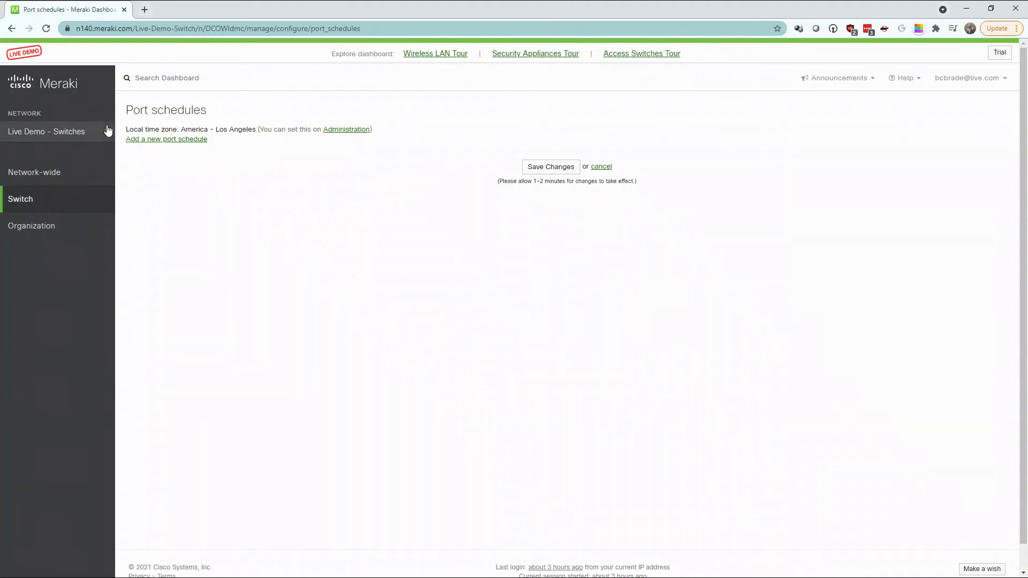
# Select Live Demo - University Wireless in the network selector to list its 50 MR16 APs
pyautogui.click(107, 130)
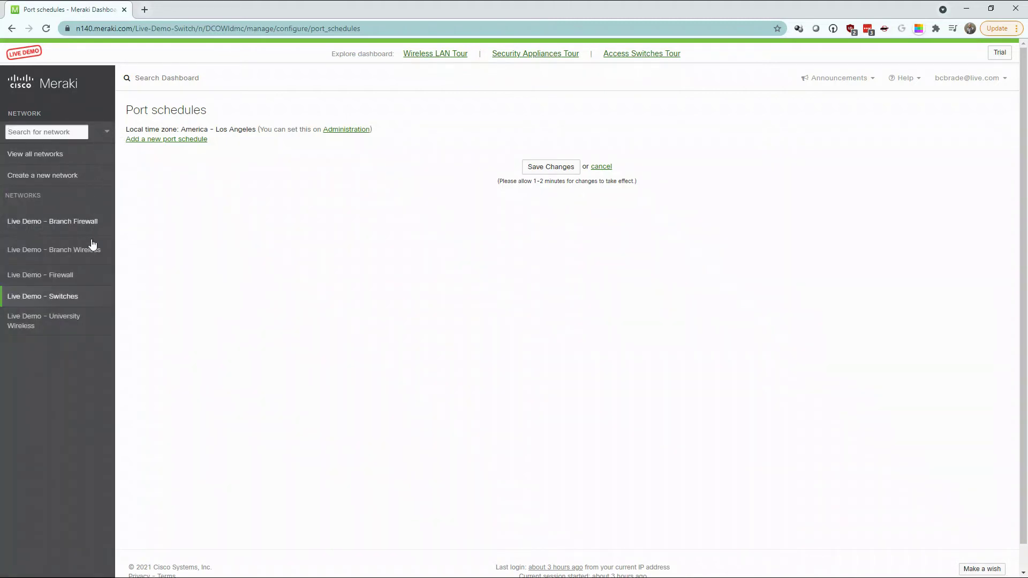
pyautogui.click(85, 325)
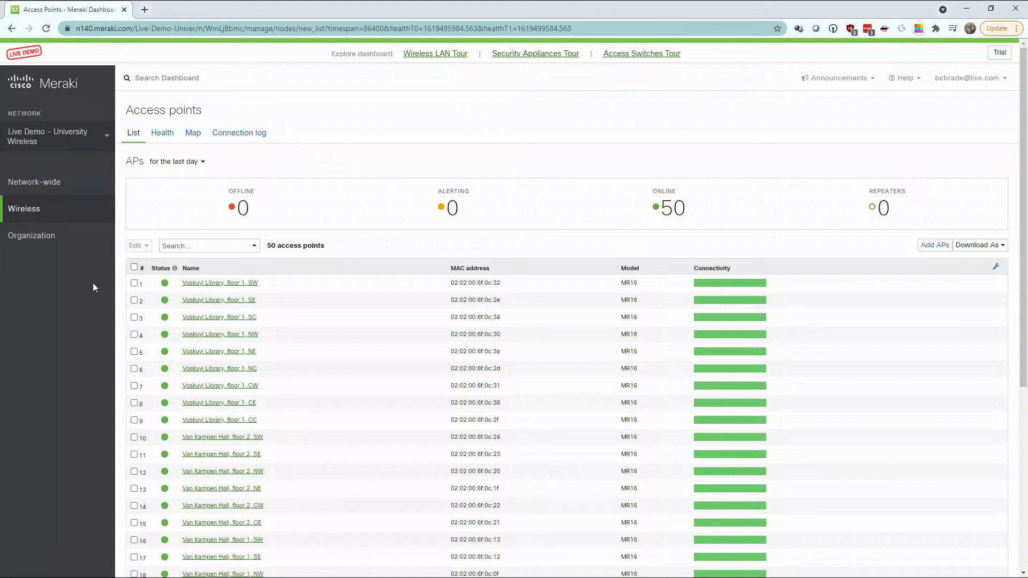
pyautogui.moveTo(81, 235)
# Search the access points for 'Library' to show the 9 Voskuyl Library APs
pyautogui.click(175, 246)
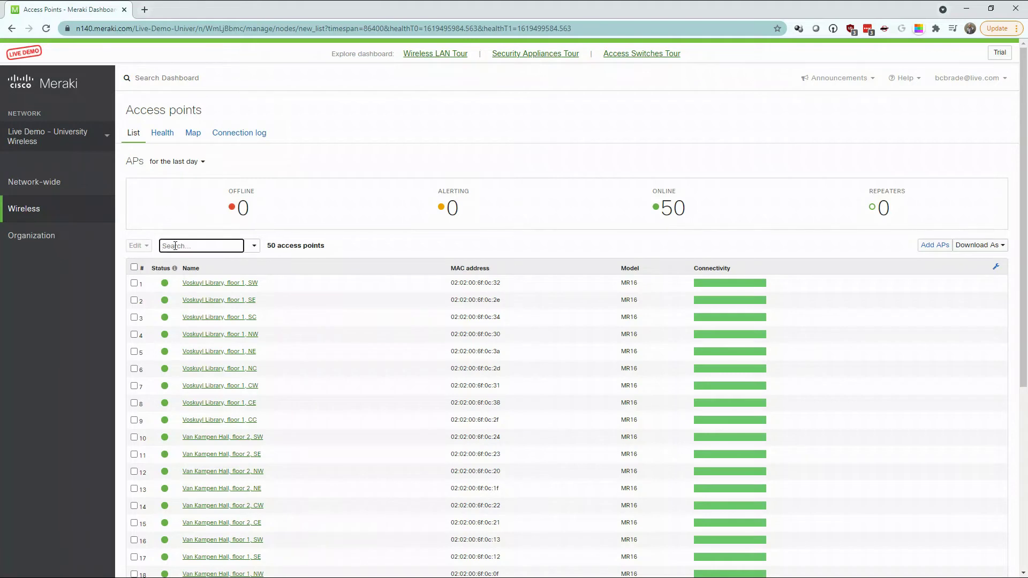
pyautogui.write('Libr')
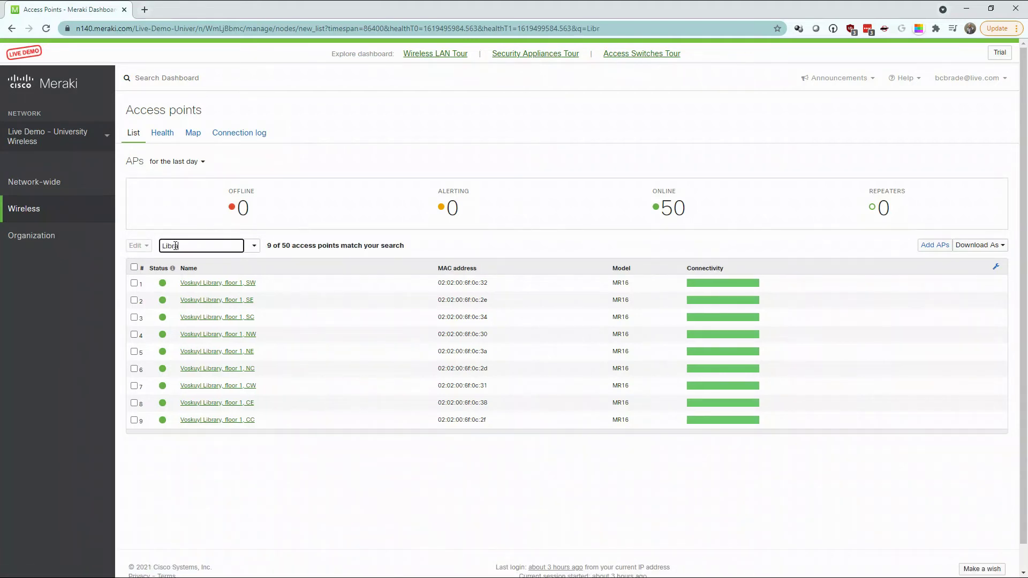
pyautogui.write('ary')
pyautogui.click(995, 269)
# Add Serial number and Local IP columns to the MR16 access point list
pyautogui.click(995, 269)
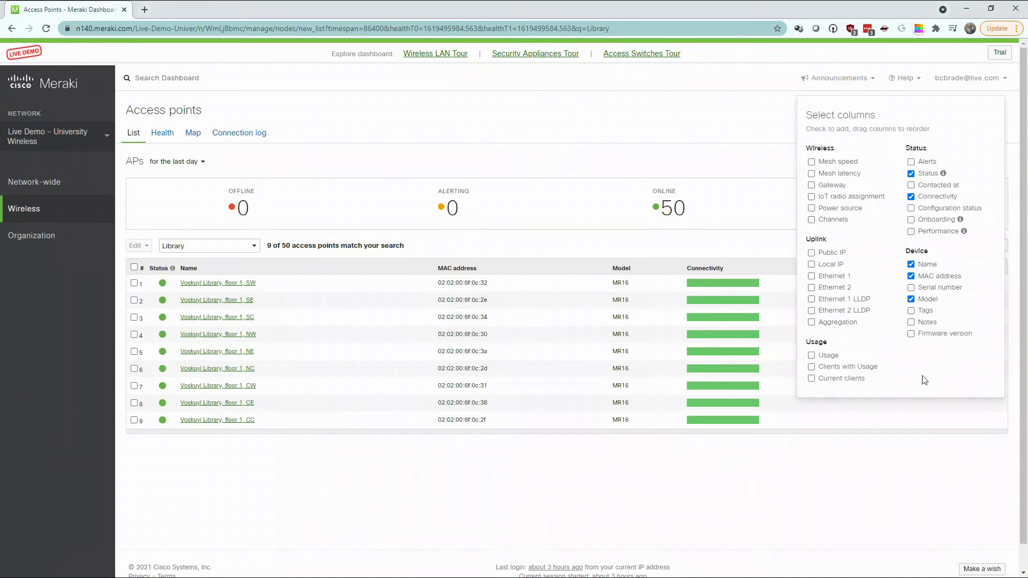
pyautogui.click(910, 288)
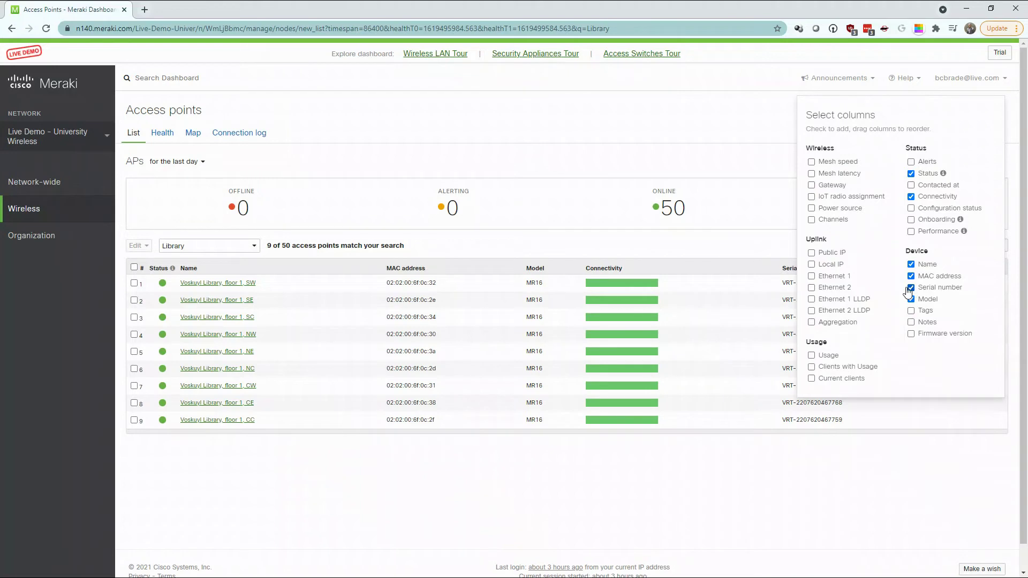
pyautogui.click(811, 264)
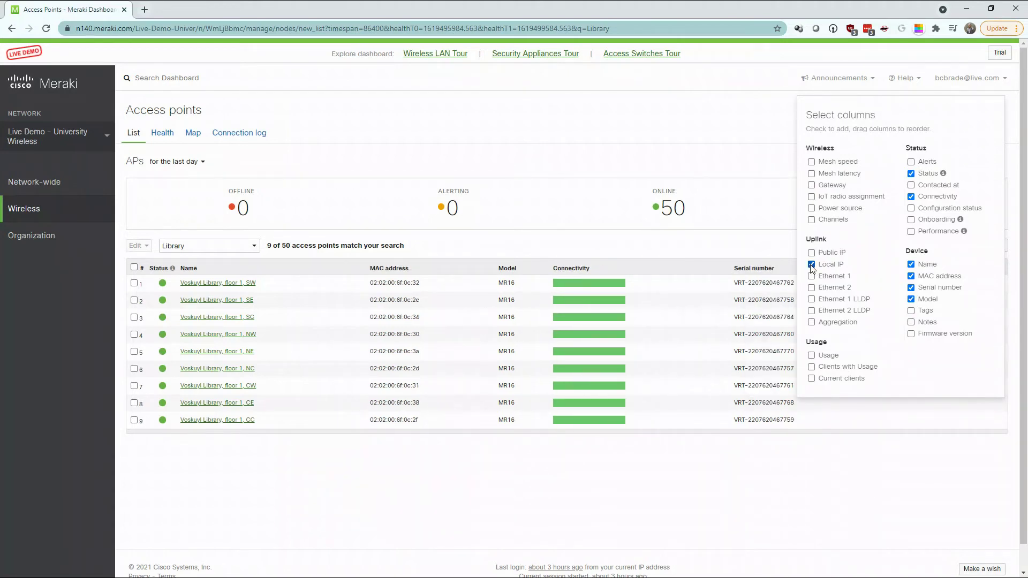
pyautogui.click(887, 463)
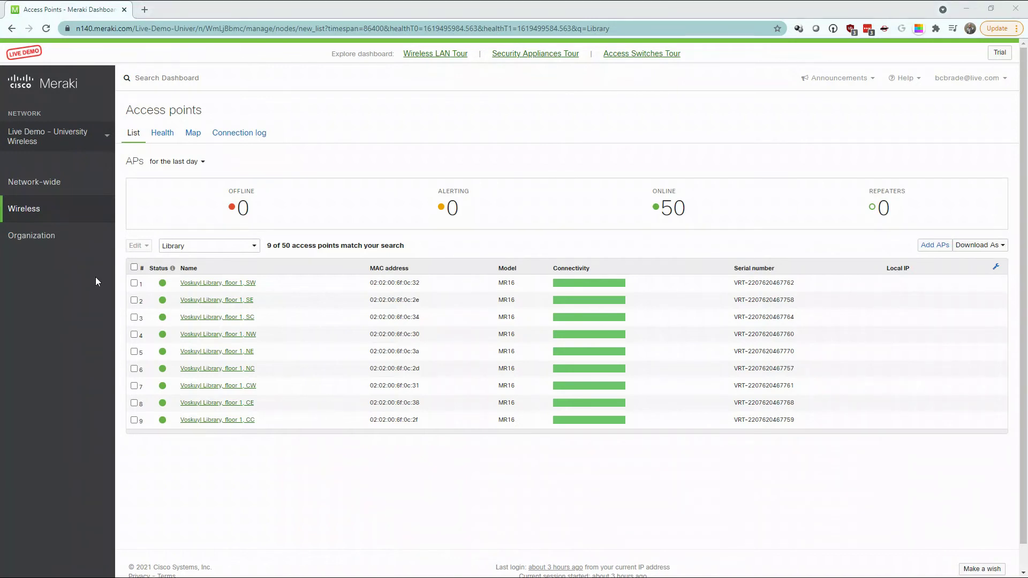
# Switch to the Live Demo - Firewall network and open Security & SD-WAN > SD-WAN & traffic shaping
pyautogui.click(106, 140)
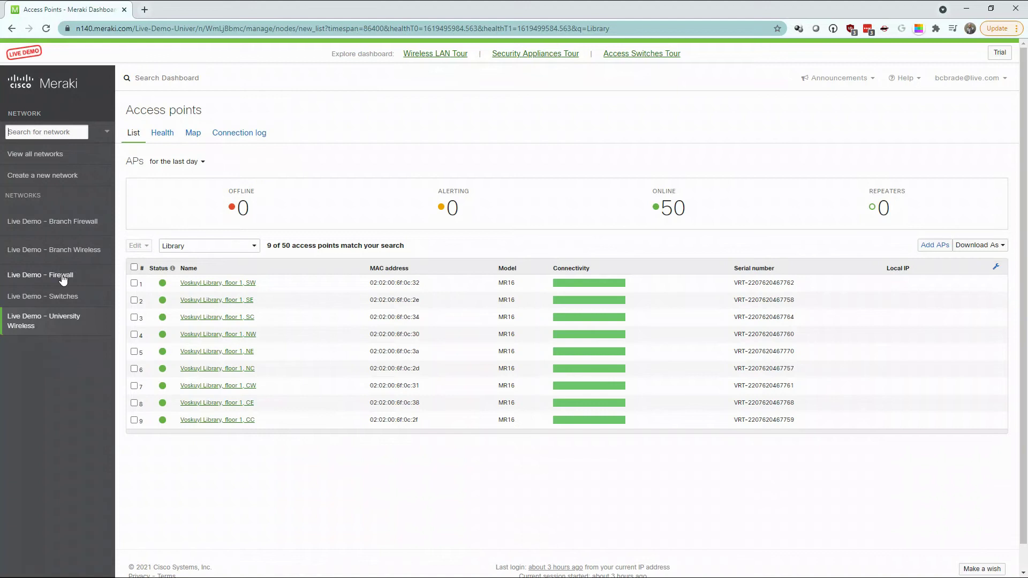
pyautogui.click(62, 276)
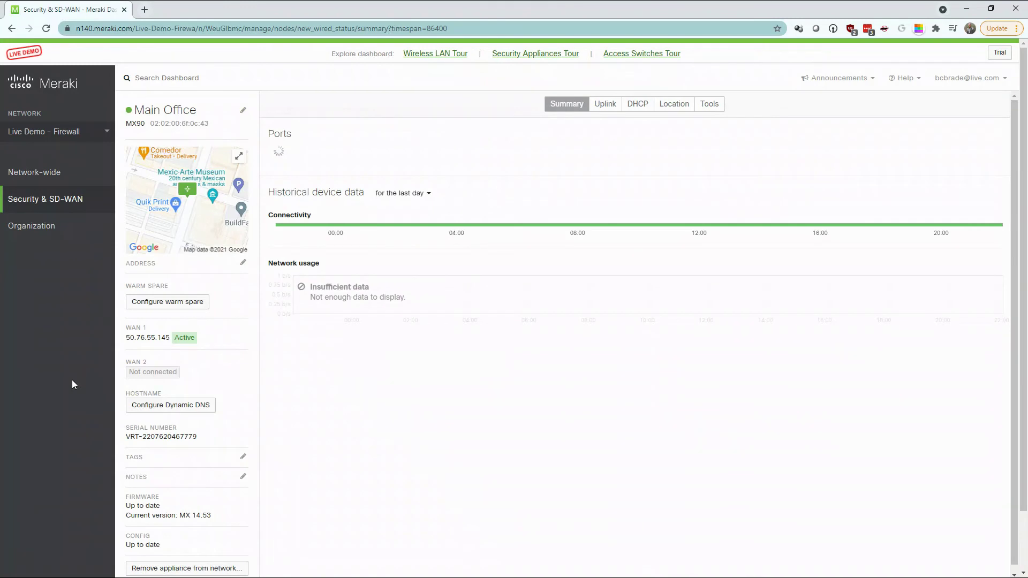
pyautogui.moveTo(97, 200)
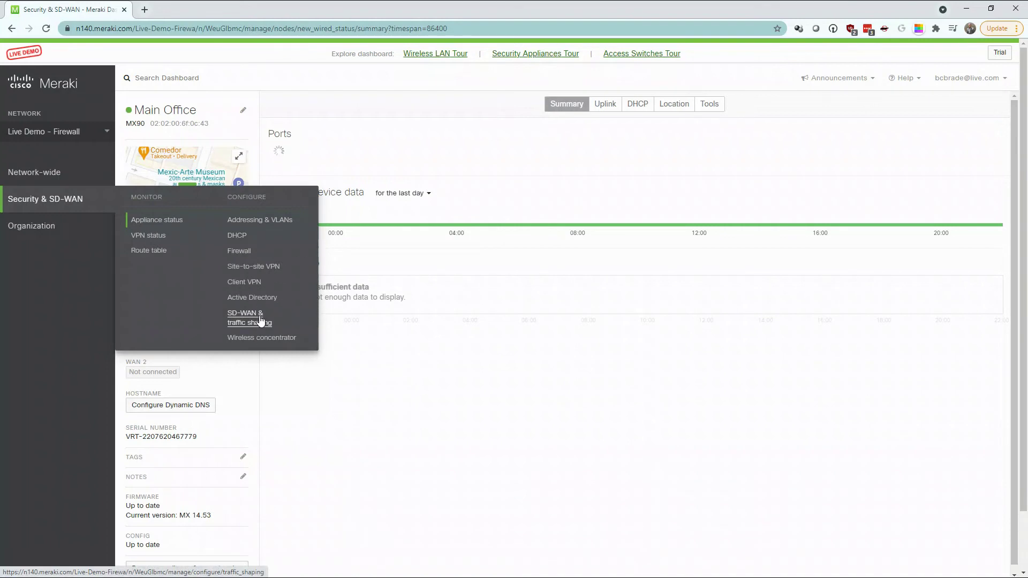
pyautogui.click(243, 321)
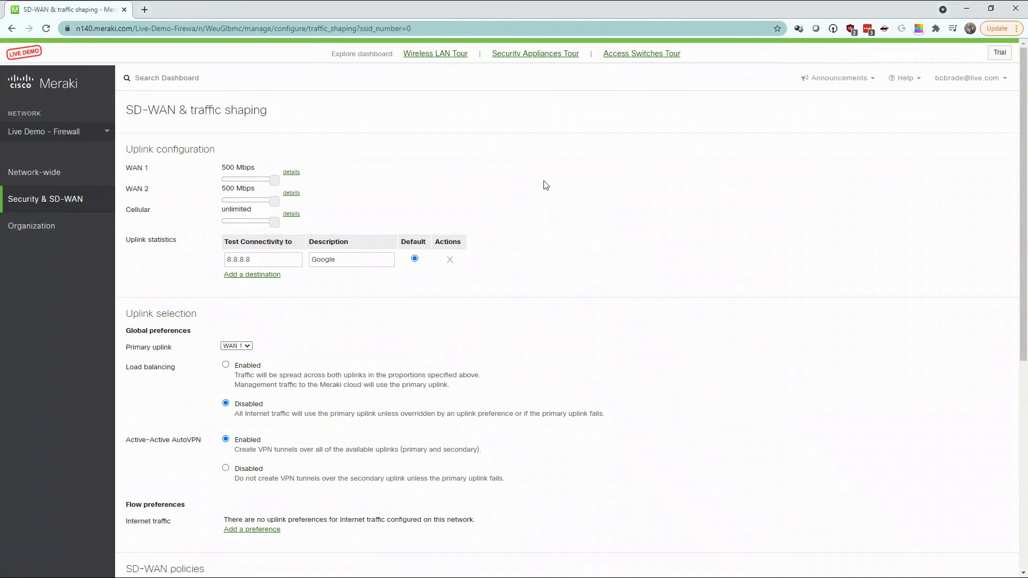
pyautogui.scroll(-2, 545, 185)
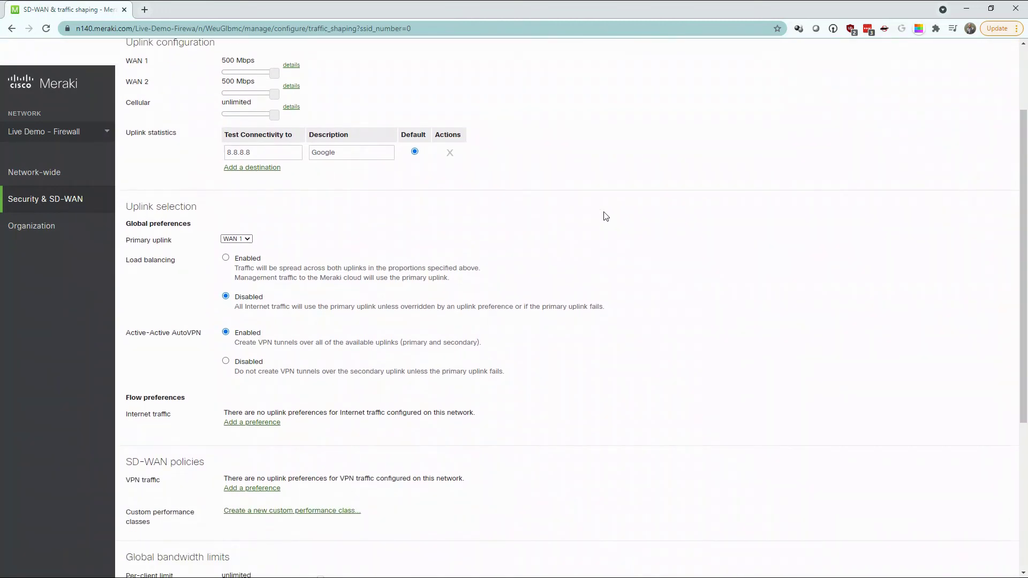
pyautogui.scroll(-2, 605, 216)
pyautogui.scroll(-1, 606, 228)
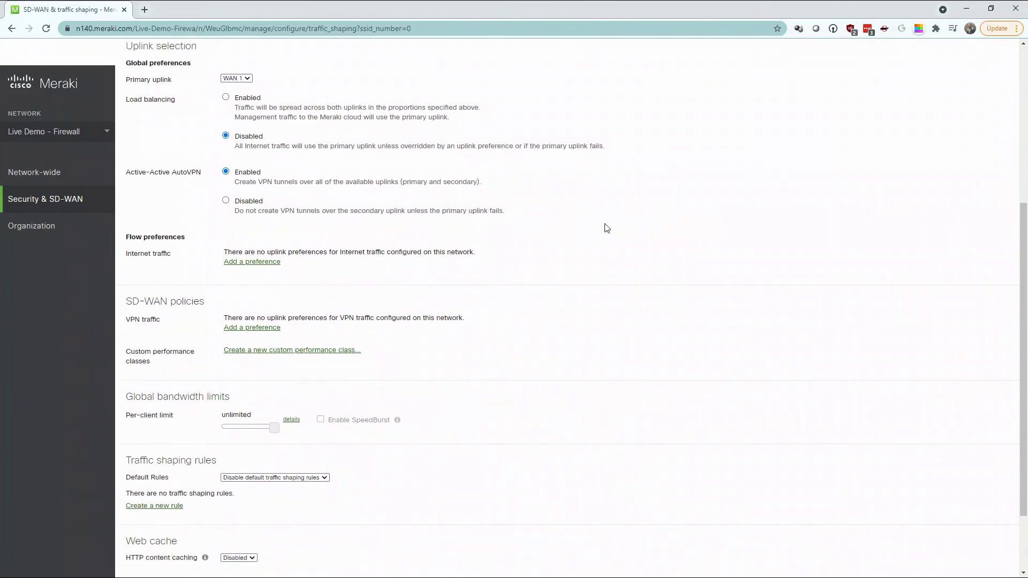
pyautogui.click(209, 305)
# Add a VPN traffic uplink preference filtering the Gaming apps PlayStation and Xbox LIVE
pyautogui.click(236, 329)
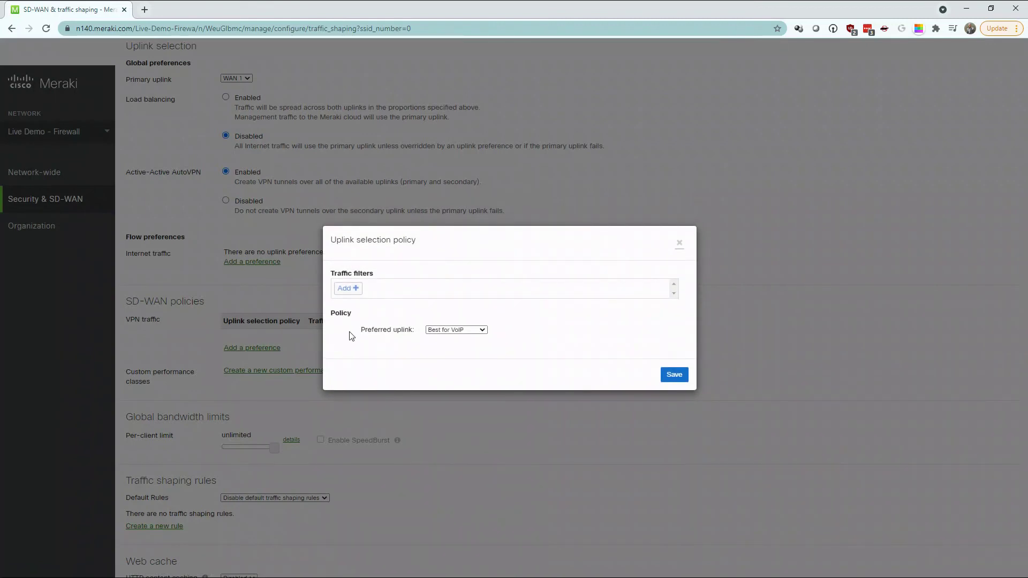
pyautogui.click(352, 290)
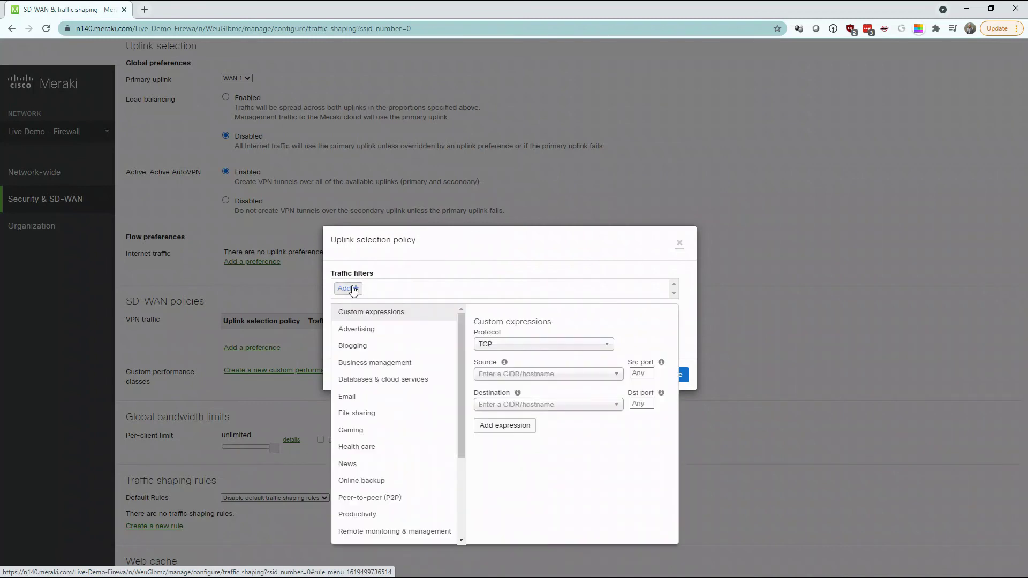
pyautogui.click(353, 431)
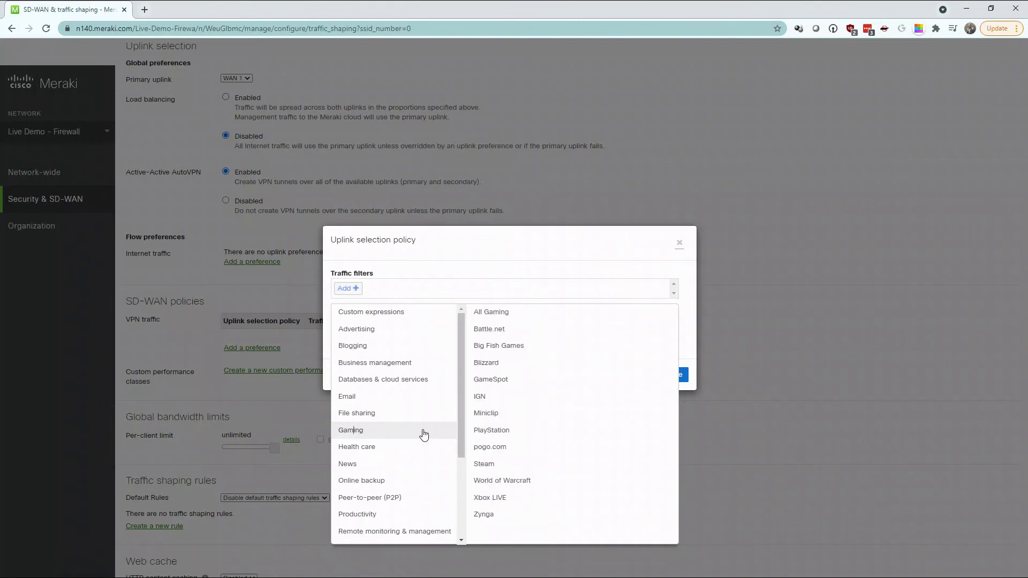
pyautogui.click(495, 433)
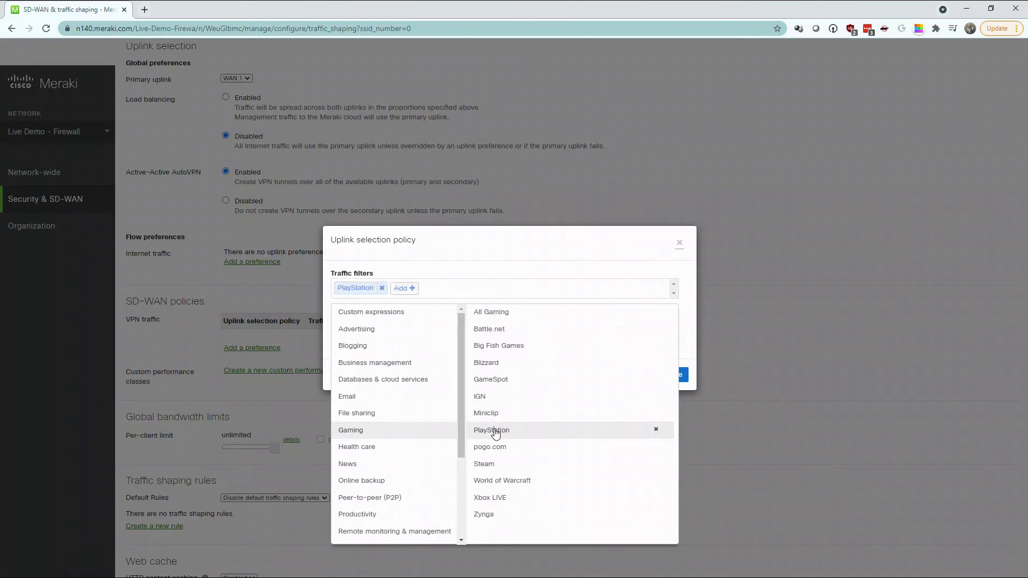
pyautogui.click(503, 499)
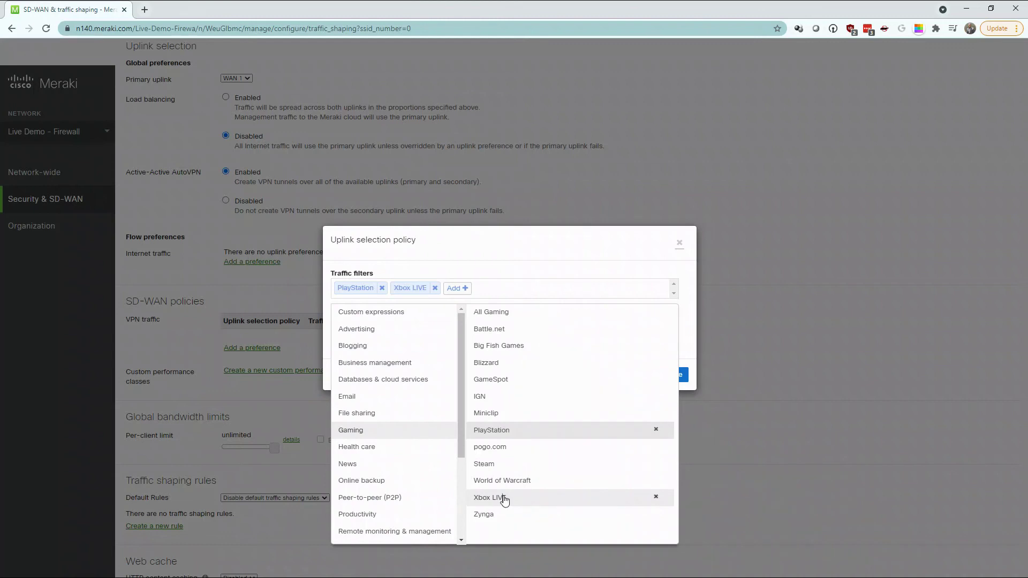
pyautogui.click(462, 267)
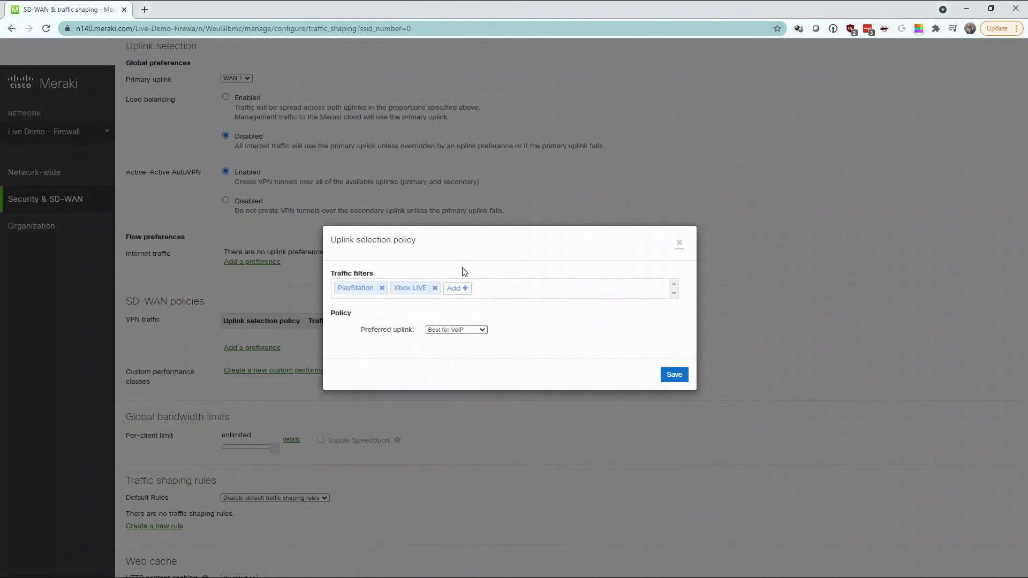
# Set the gaming VPN policy to prefer WAN 2, failing over on poor VoIP performance, and save it
pyautogui.click(470, 333)
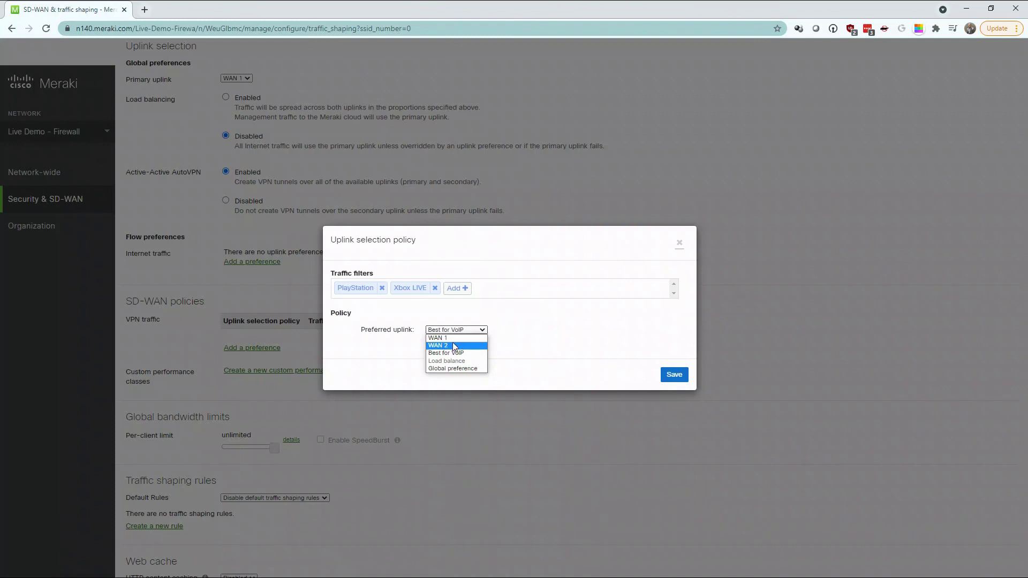
pyautogui.click(454, 345)
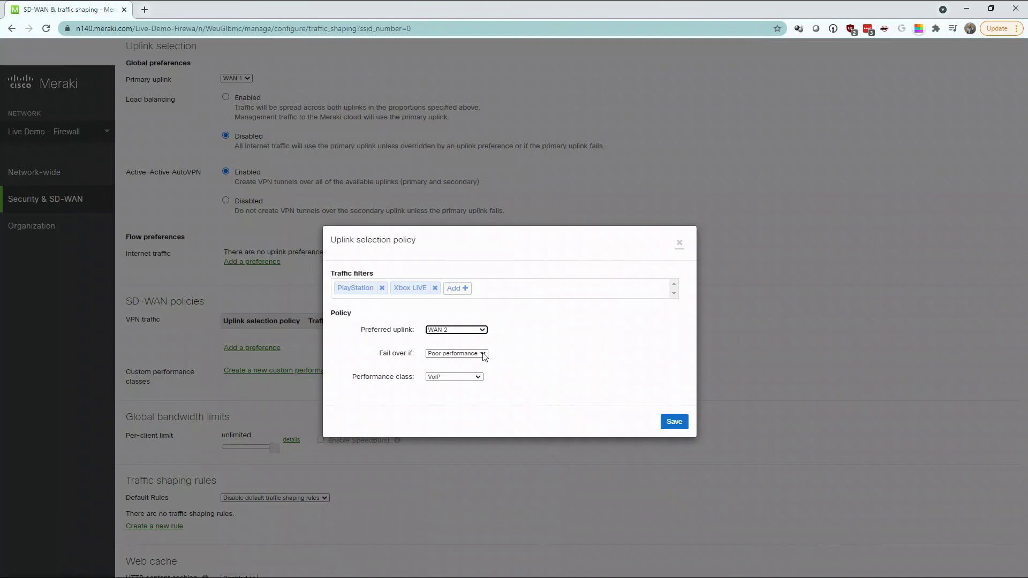
pyautogui.click(484, 354)
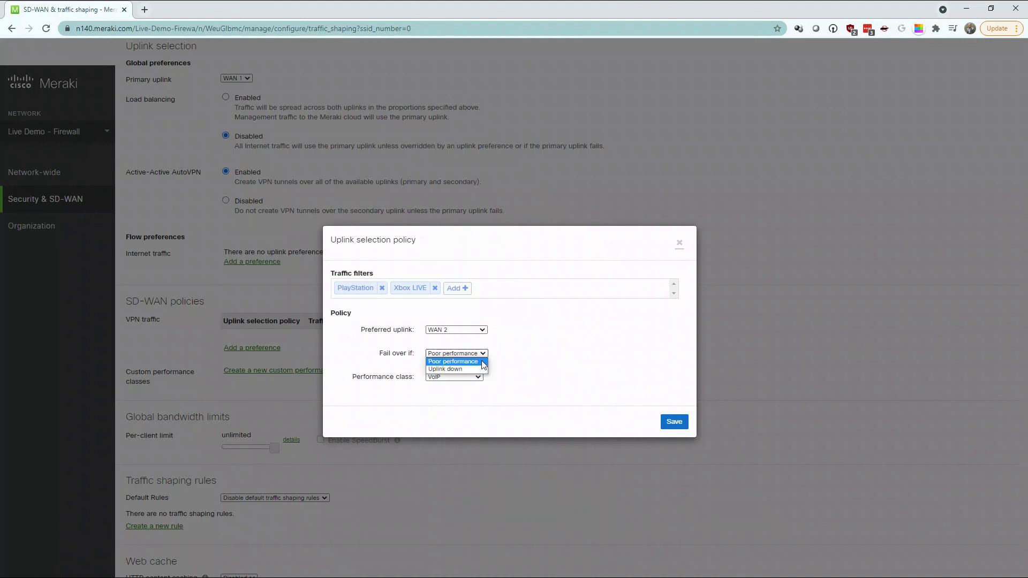
pyautogui.click(483, 363)
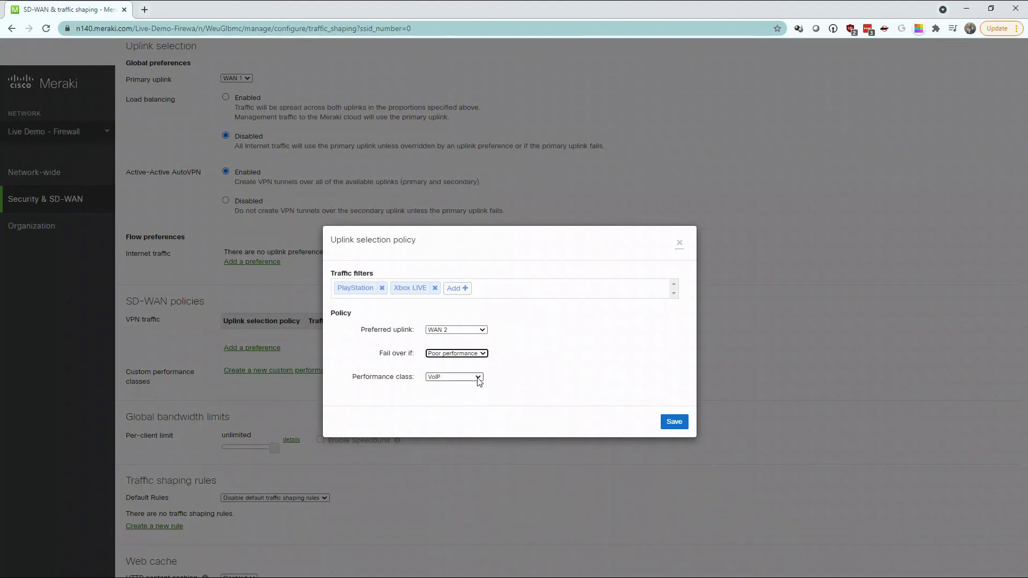
pyautogui.click(478, 378)
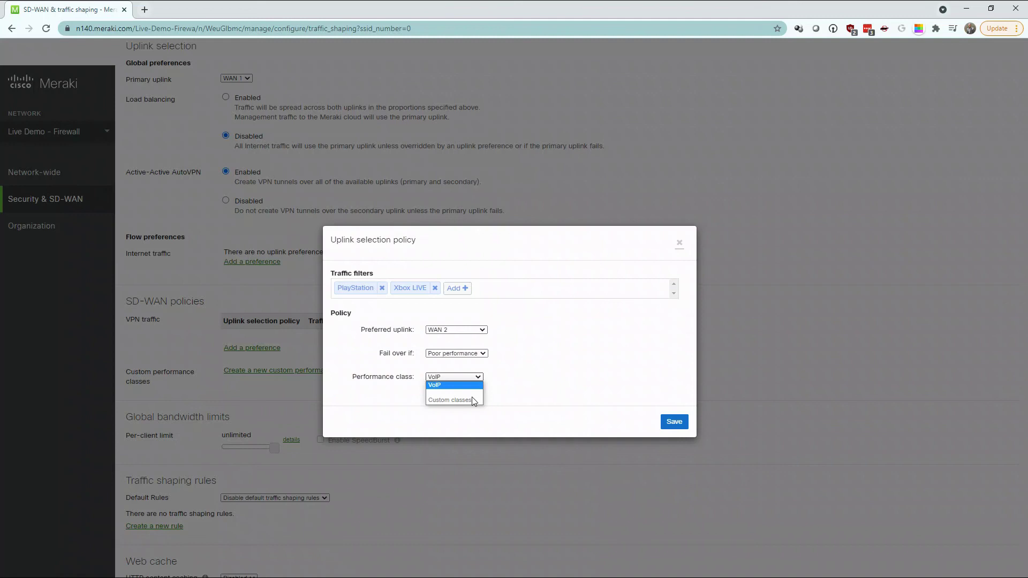
pyautogui.click(476, 385)
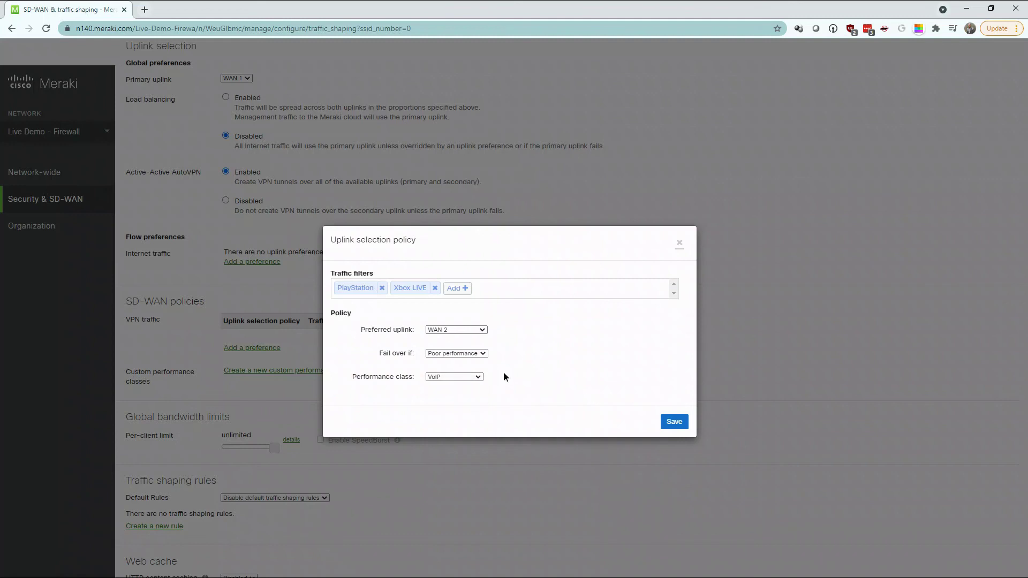
pyautogui.click(673, 422)
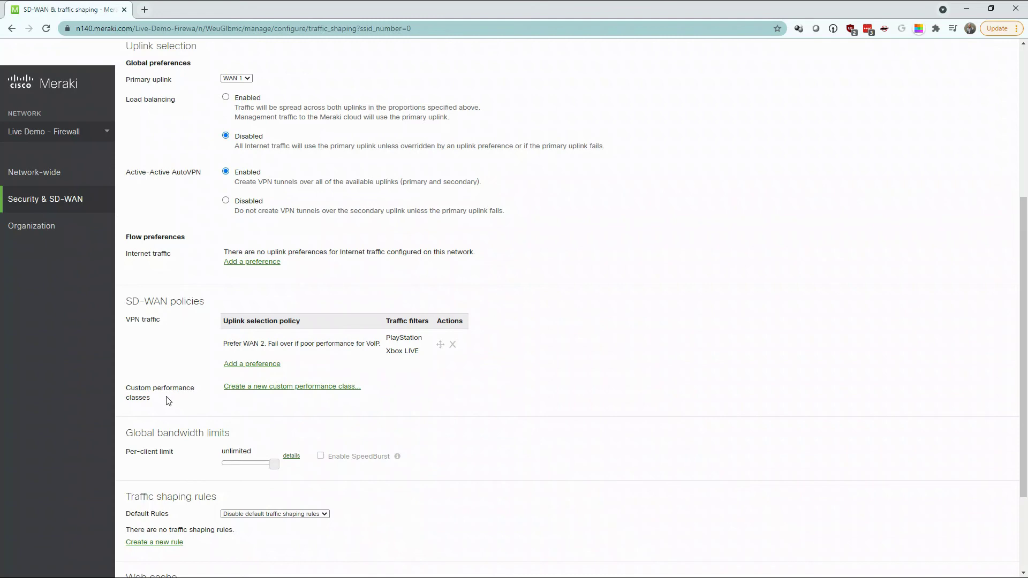
# Add then remove an empty custom performance class, and cancel to discard the unsaved changes
pyautogui.click(269, 388)
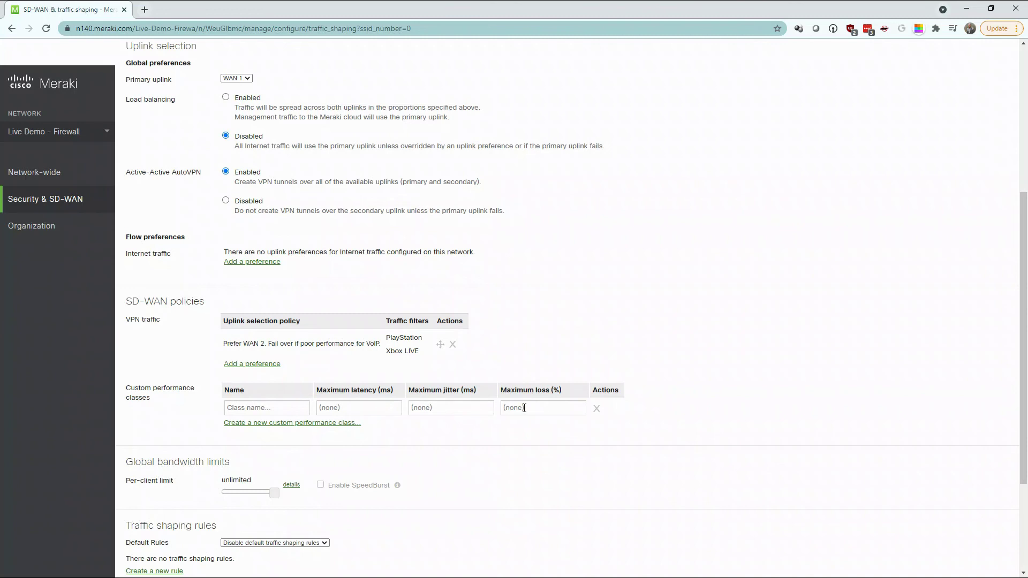
pyautogui.click(596, 408)
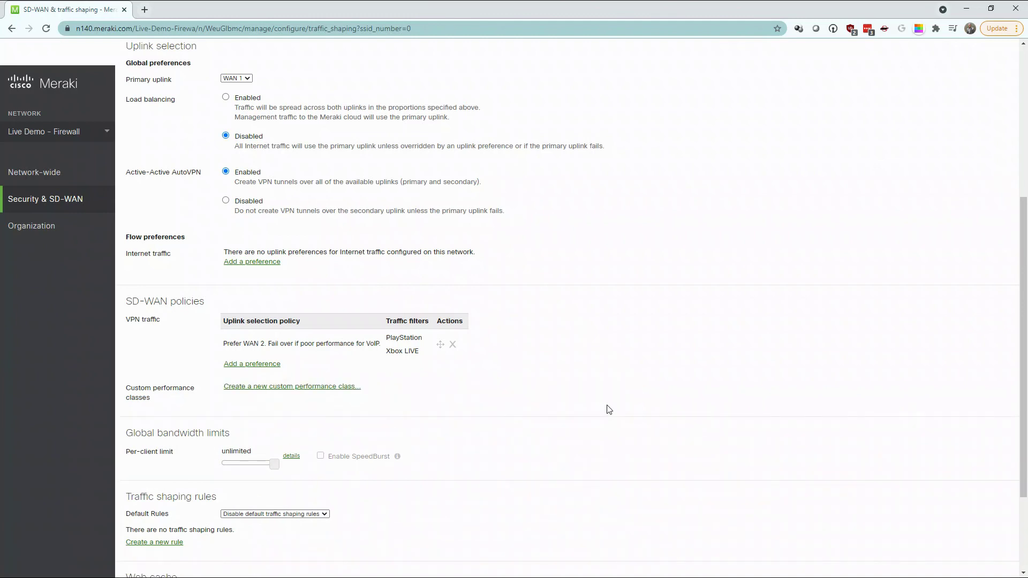
pyautogui.scroll(-3, 609, 409)
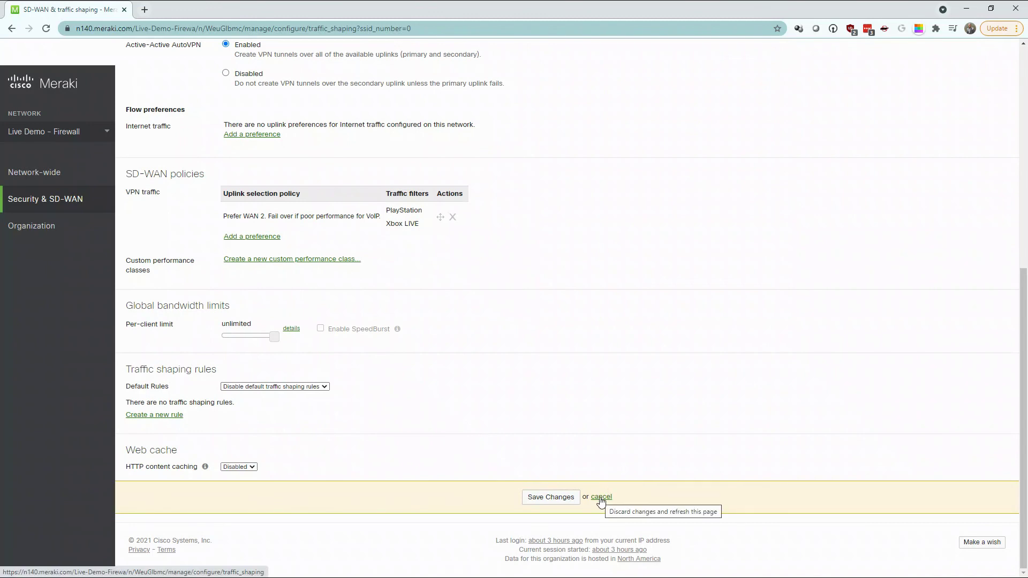
pyautogui.click(601, 497)
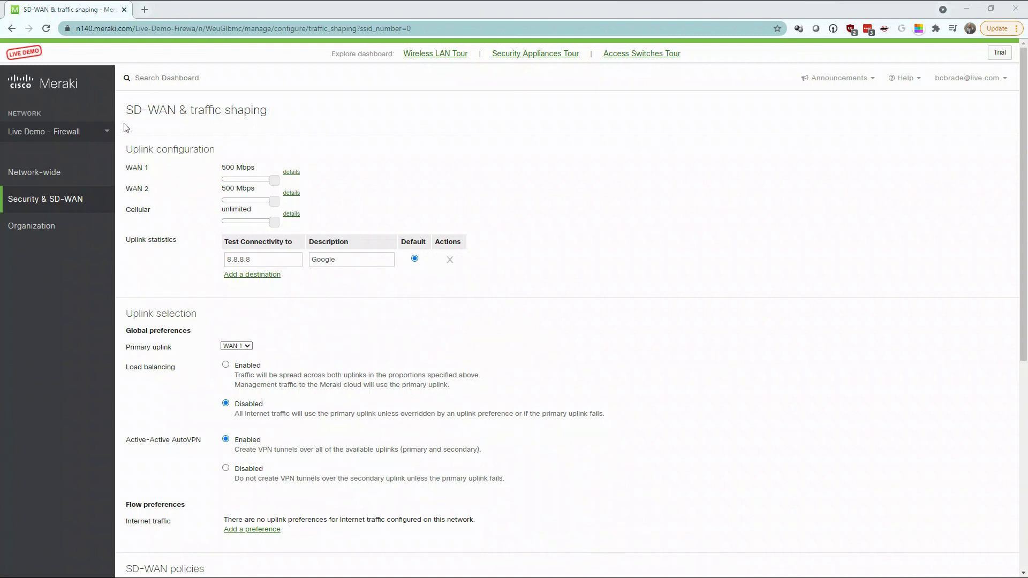
# Go to Organization overview, collapse the Networks table, and zoom the US map out one level
pyautogui.click(104, 135)
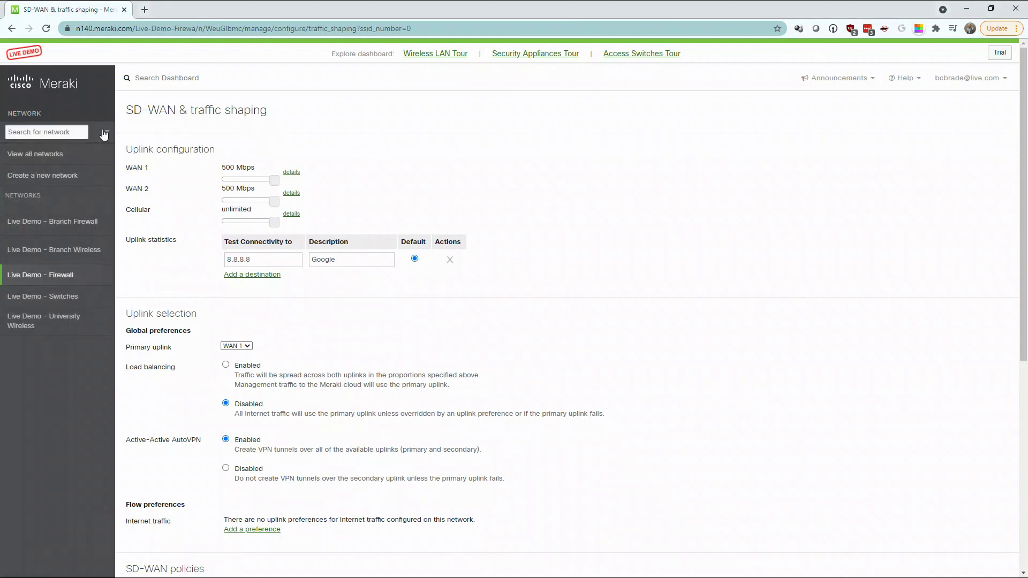
pyautogui.click(72, 155)
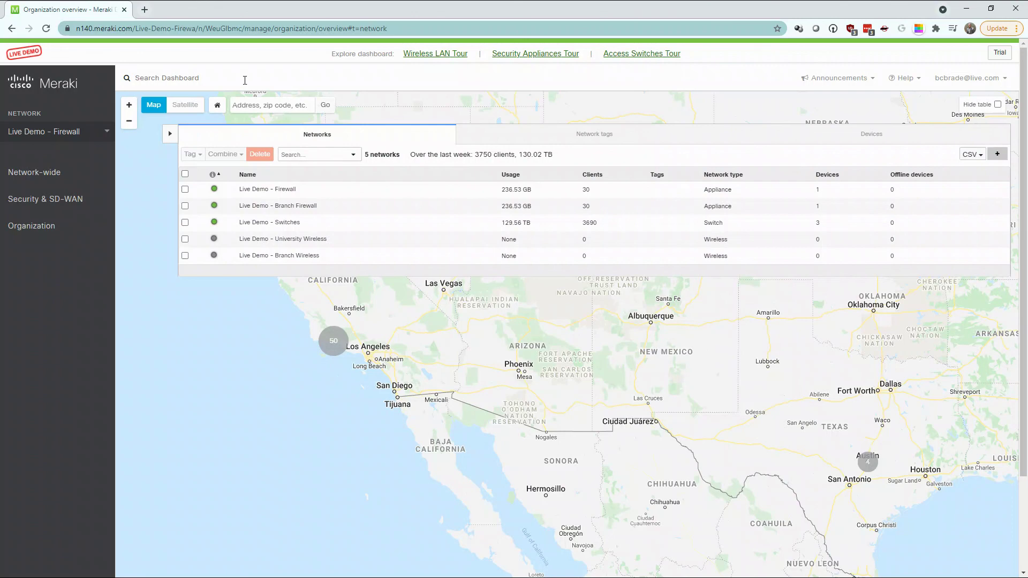
pyautogui.click(170, 133)
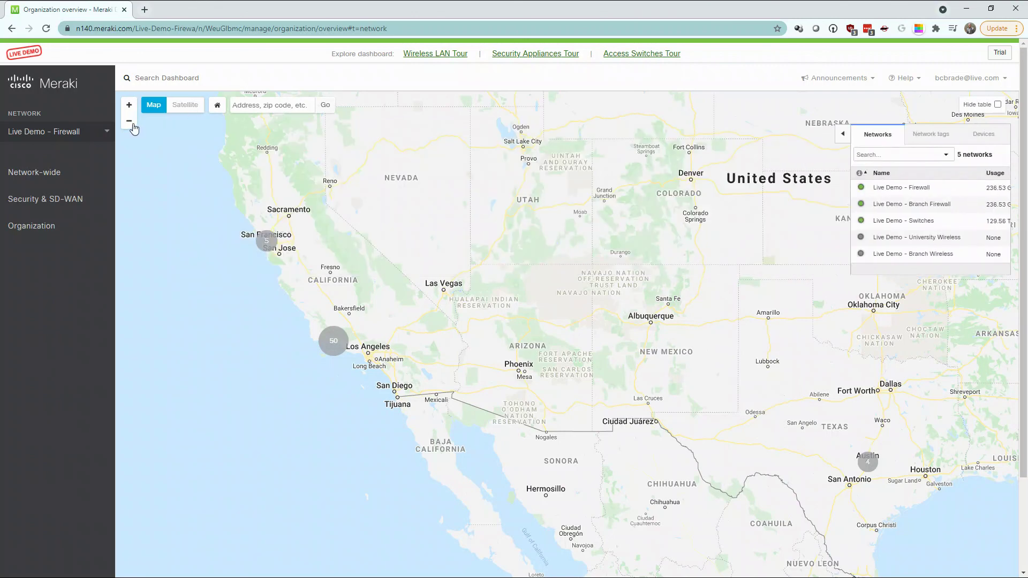
pyautogui.click(133, 125)
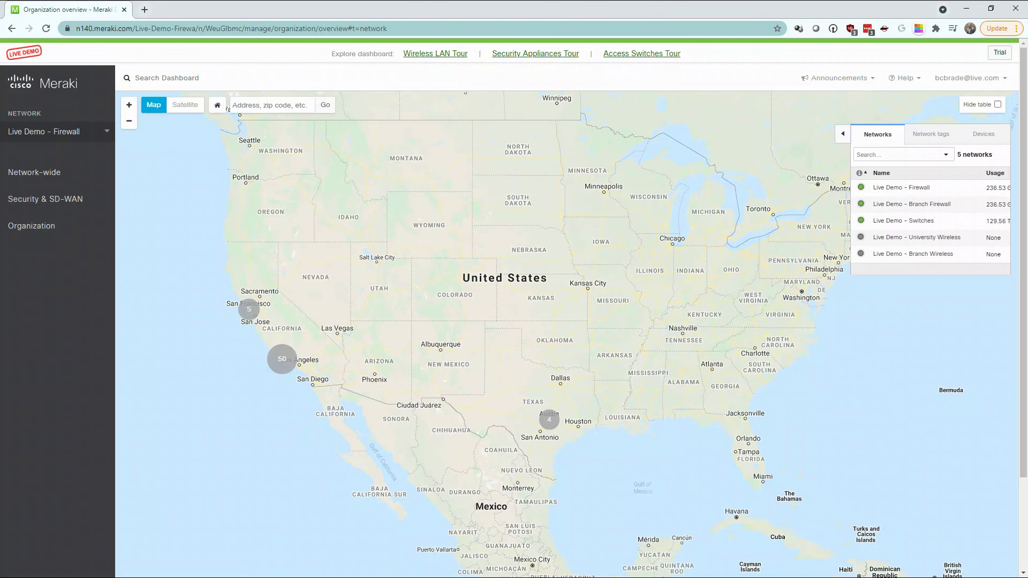
pyautogui.click(429, 65)
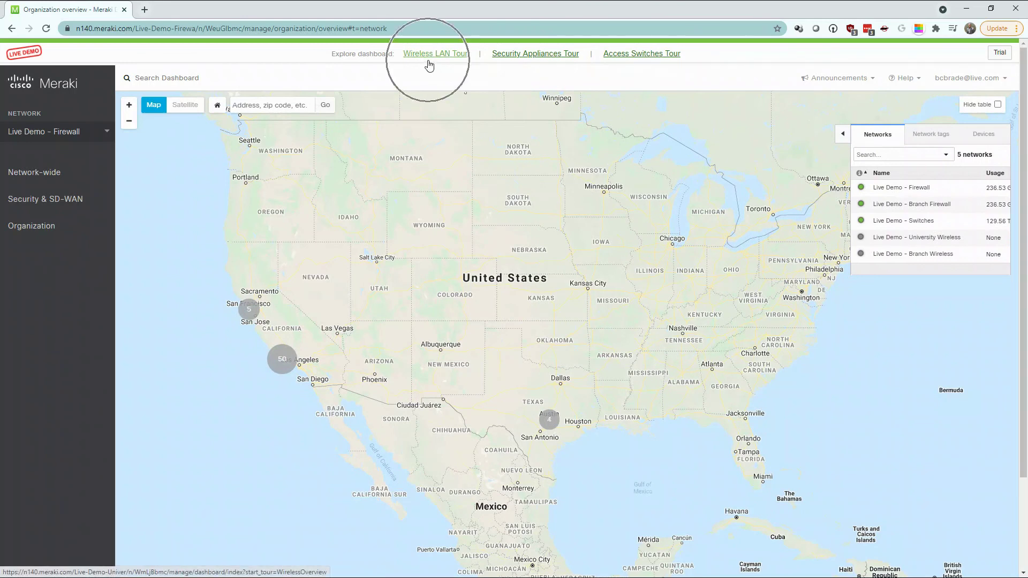
pyautogui.click(531, 64)
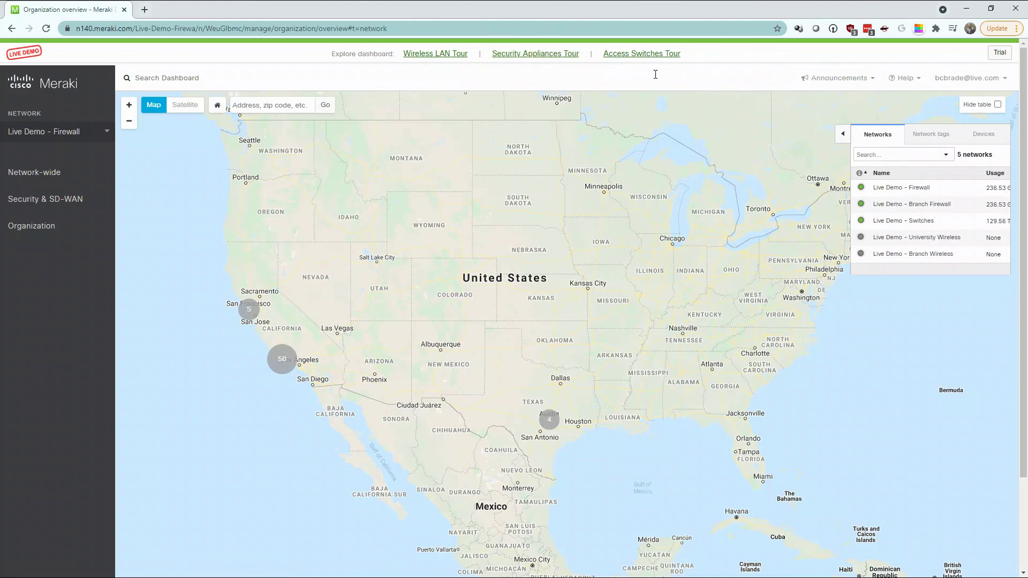
pyautogui.click(643, 62)
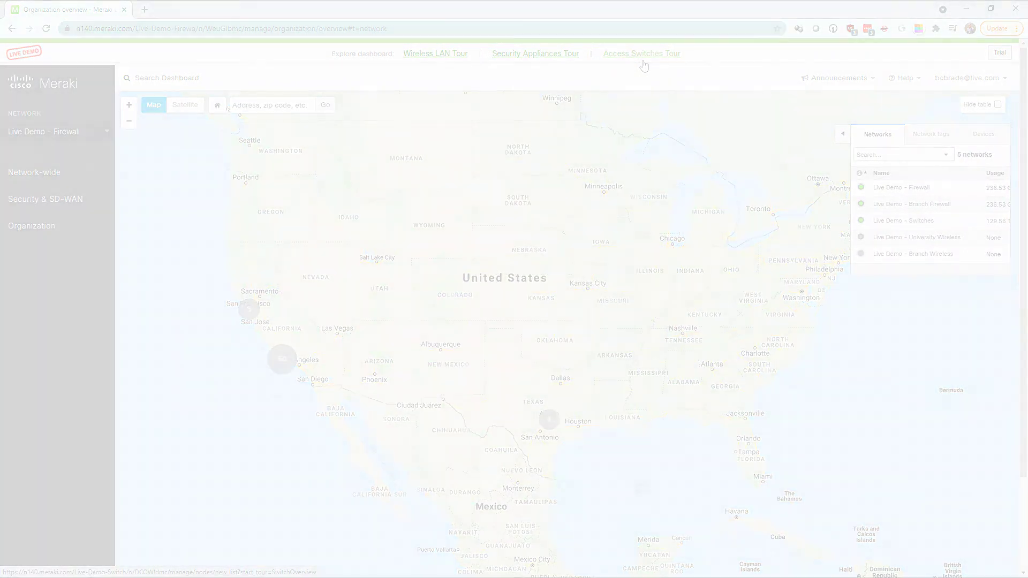